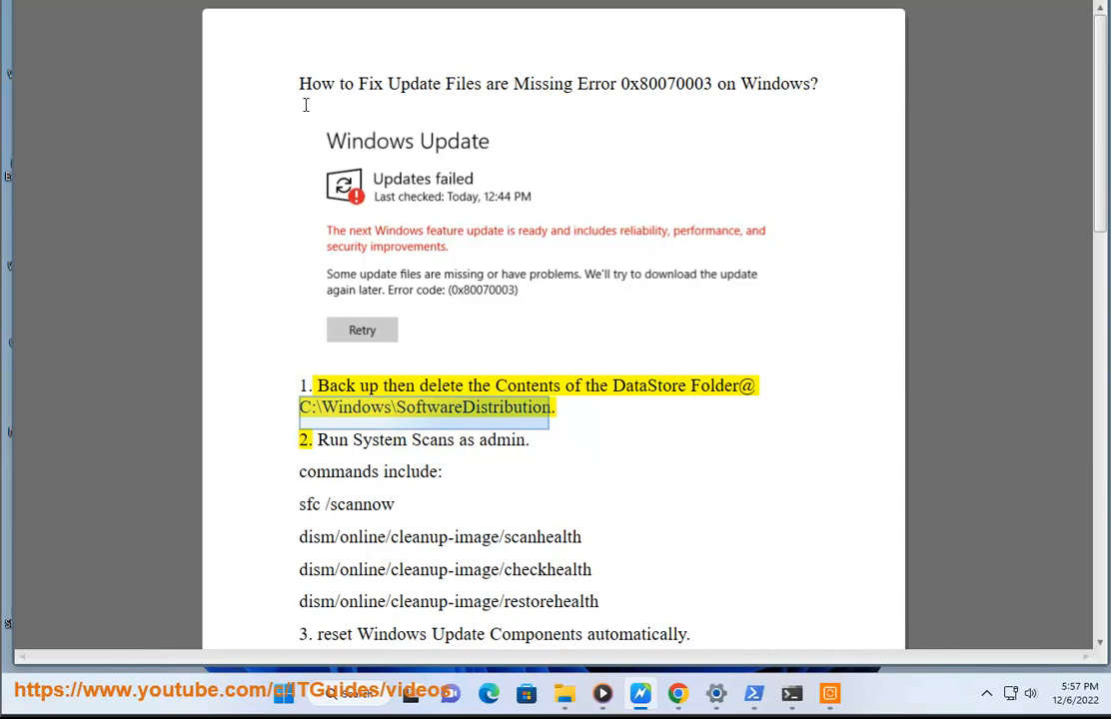
# Copy the C:\Windows\SoftwareDistribution path from the notes document and open that folder in File Explorer
pyautogui.moveTo(545, 412); pyautogui.dragTo(299, 419)
pyautogui.hotkey('ctrl', 'c')
pyautogui.press('super+e')
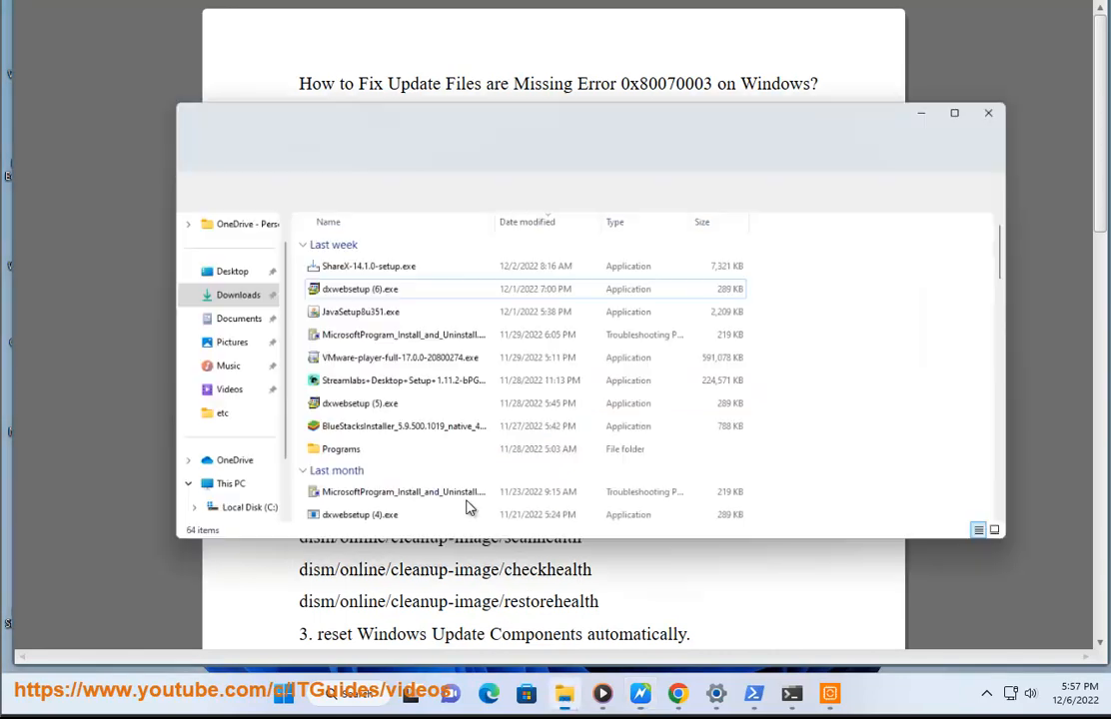
pyautogui.click(443, 113)
pyautogui.hotkey('ctrl', 'v')
pyautogui.press('Return')
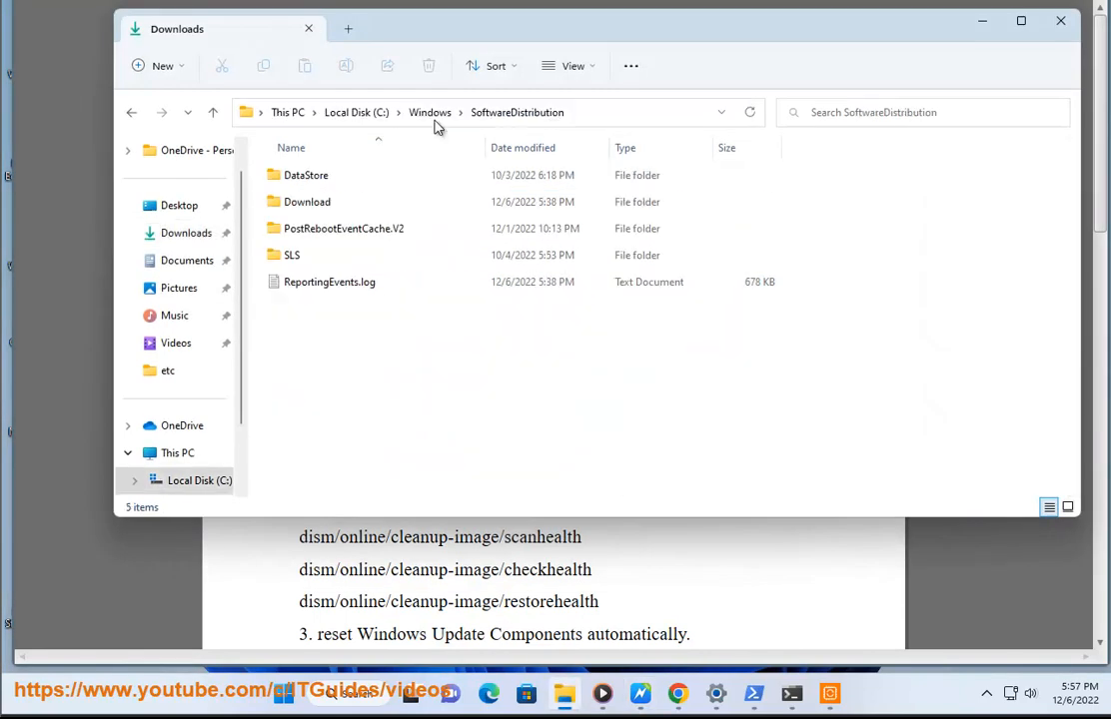
# Select all items in the SoftwareDistribution folder and copy them for a backup
pyautogui.moveTo(387, 323); pyautogui.dragTo(317, 198)
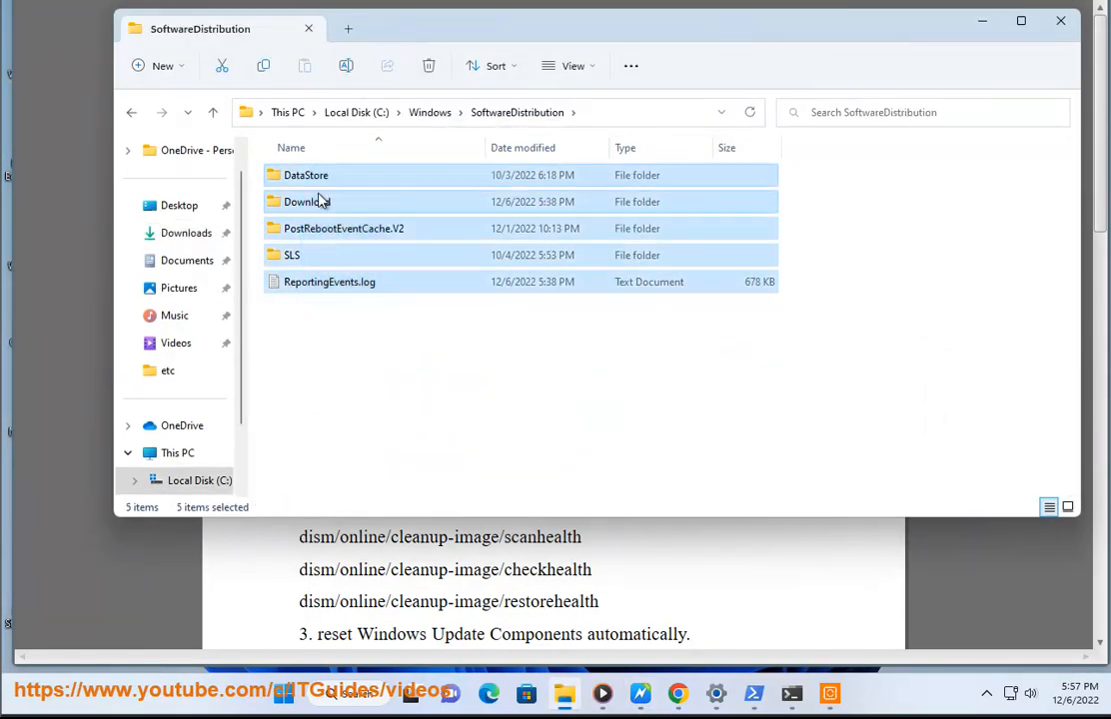
pyautogui.rightClick(321, 199)
pyautogui.click(399, 459)
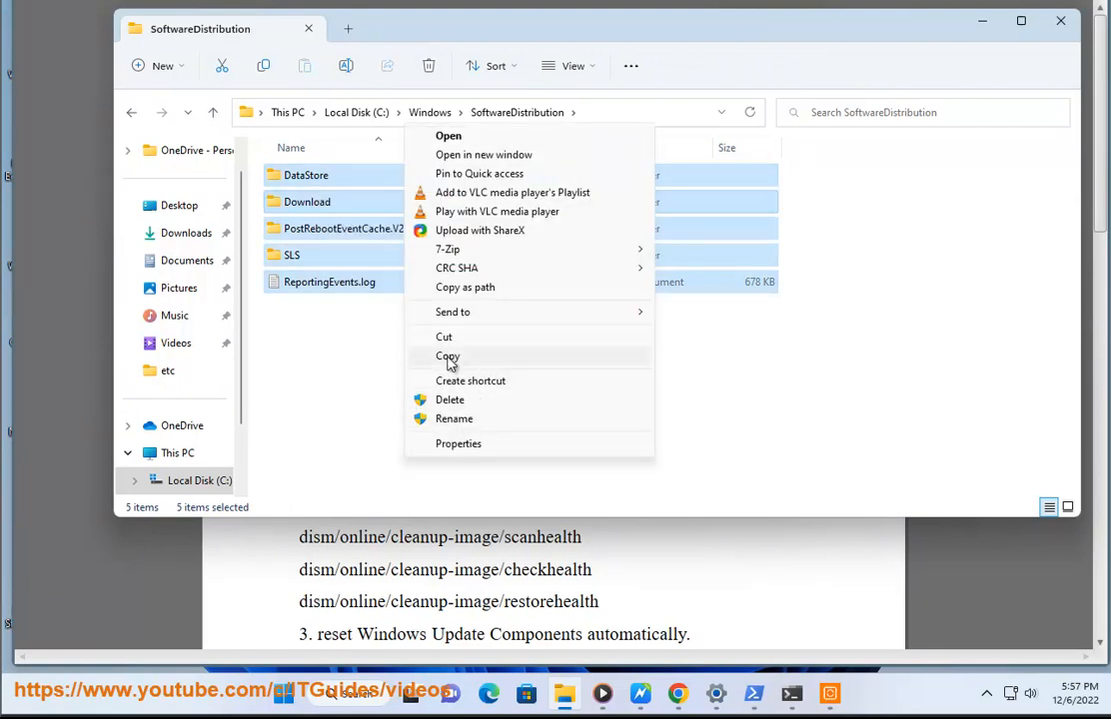
pyautogui.click(448, 357)
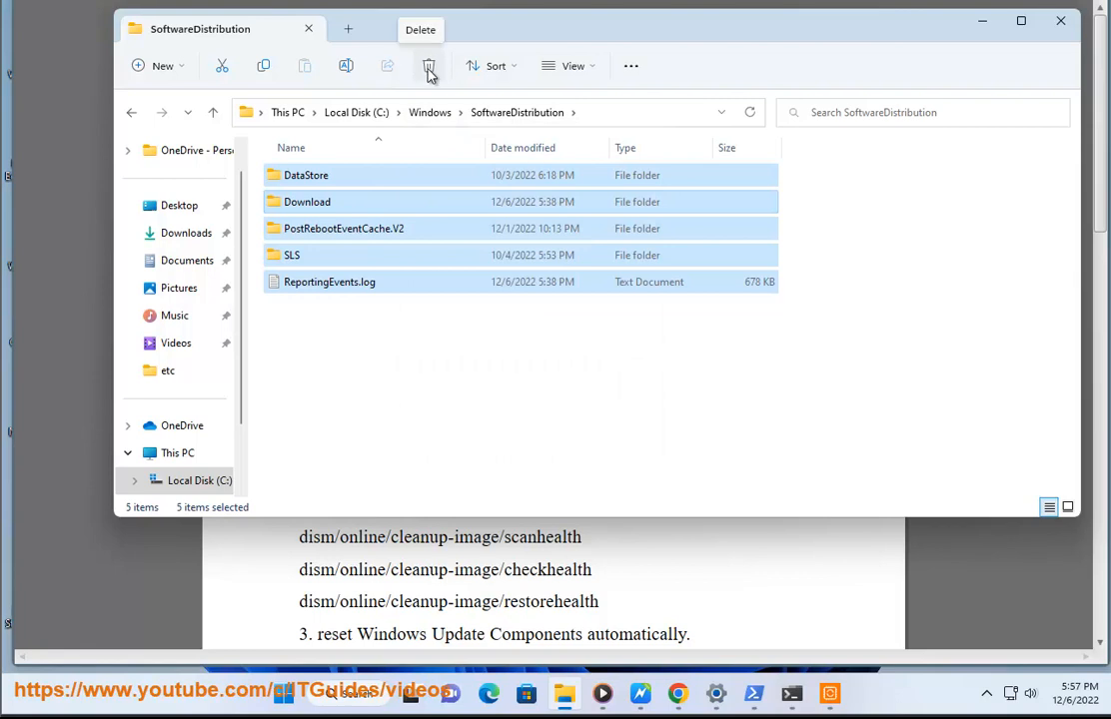
# Show the Delete command for the selected SoftwareDistribution items without running it, and close the folder window
pyautogui.rightClick(418, 198)
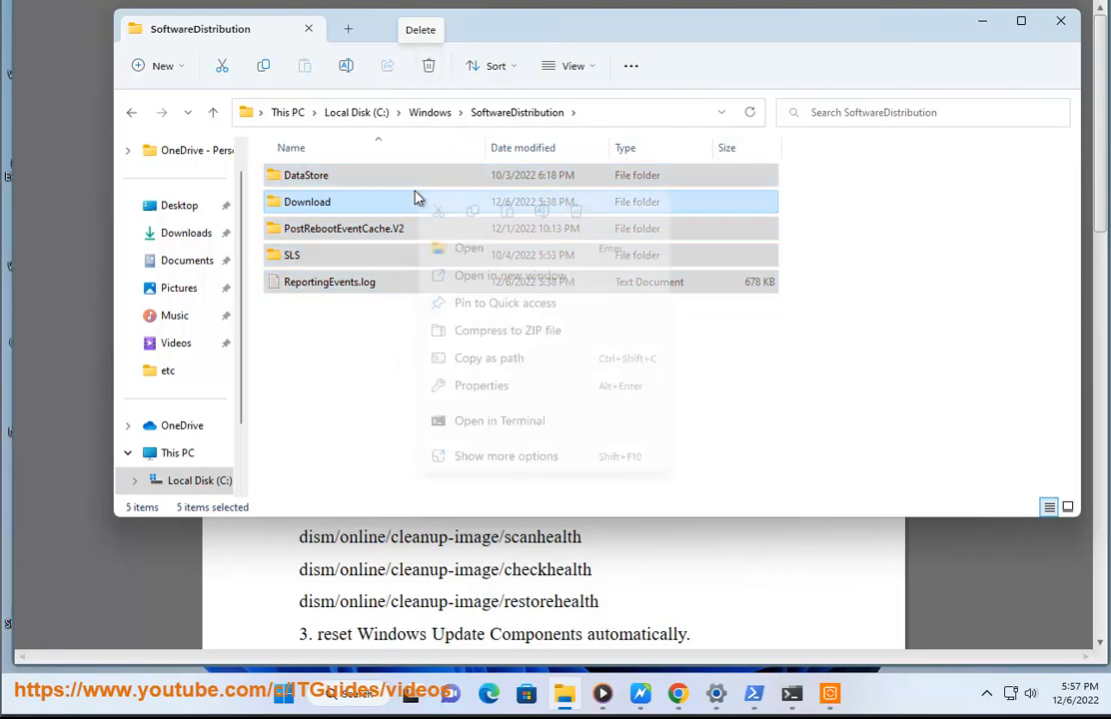
pyautogui.click(477, 459)
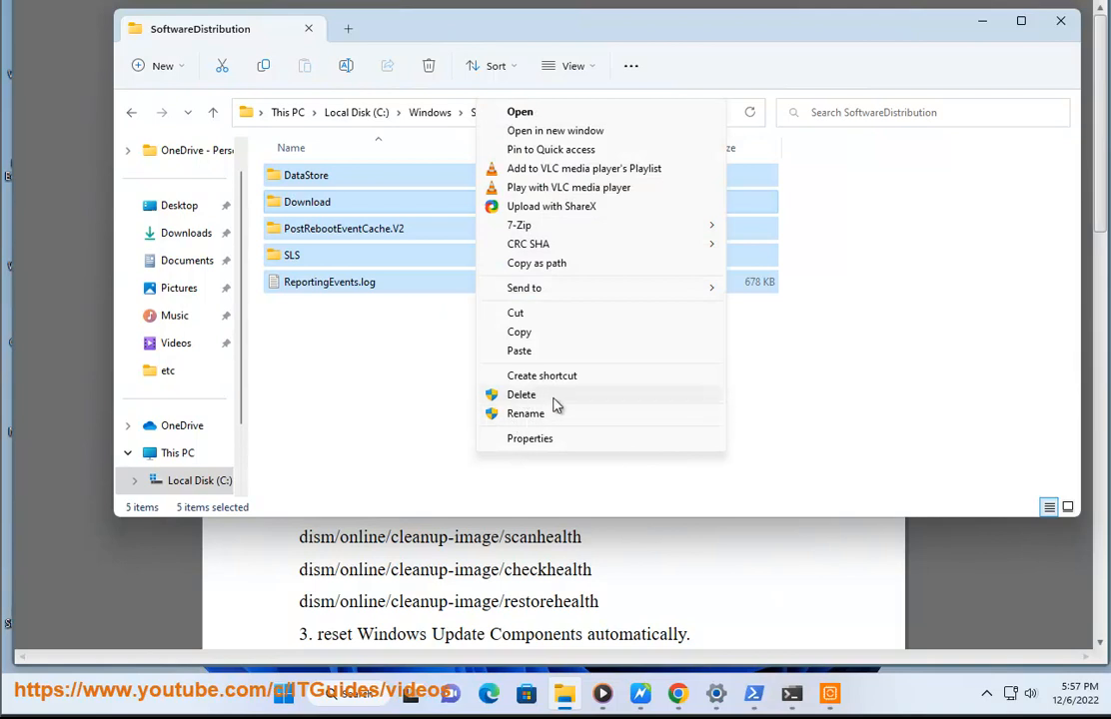
pyautogui.click(833, 349)
pyautogui.click(1060, 20)
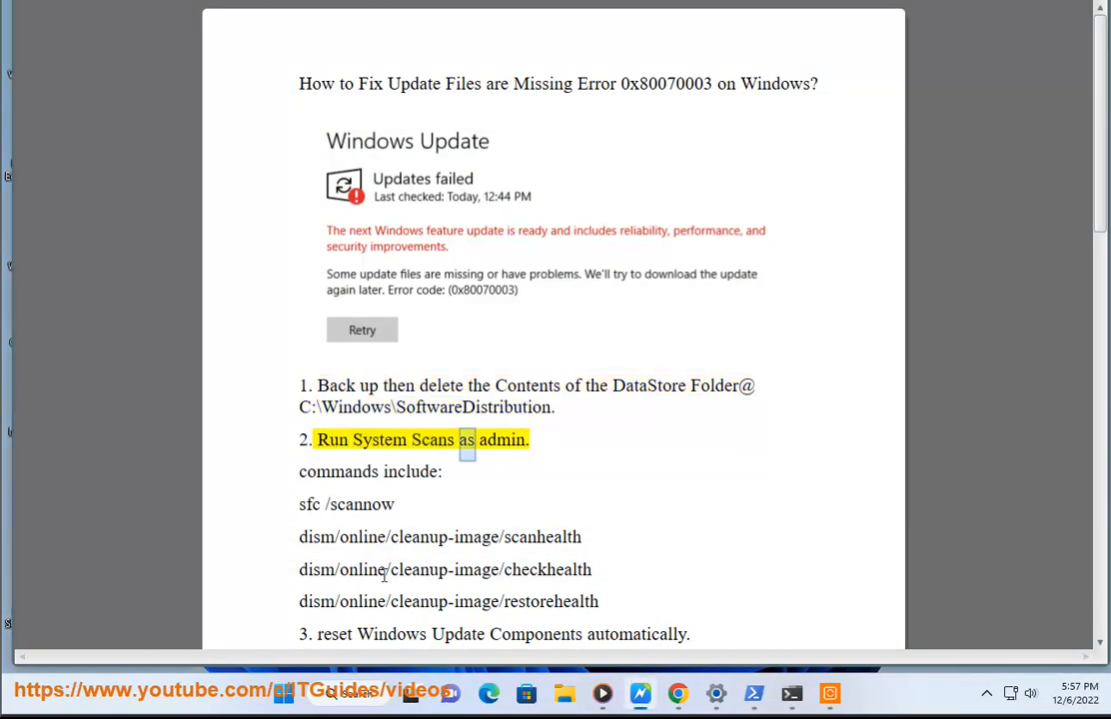
# Open Command Prompt as administrator, approve the elevation request, and enter the command SFC /SCANNOW
pyautogui.click(344, 694)
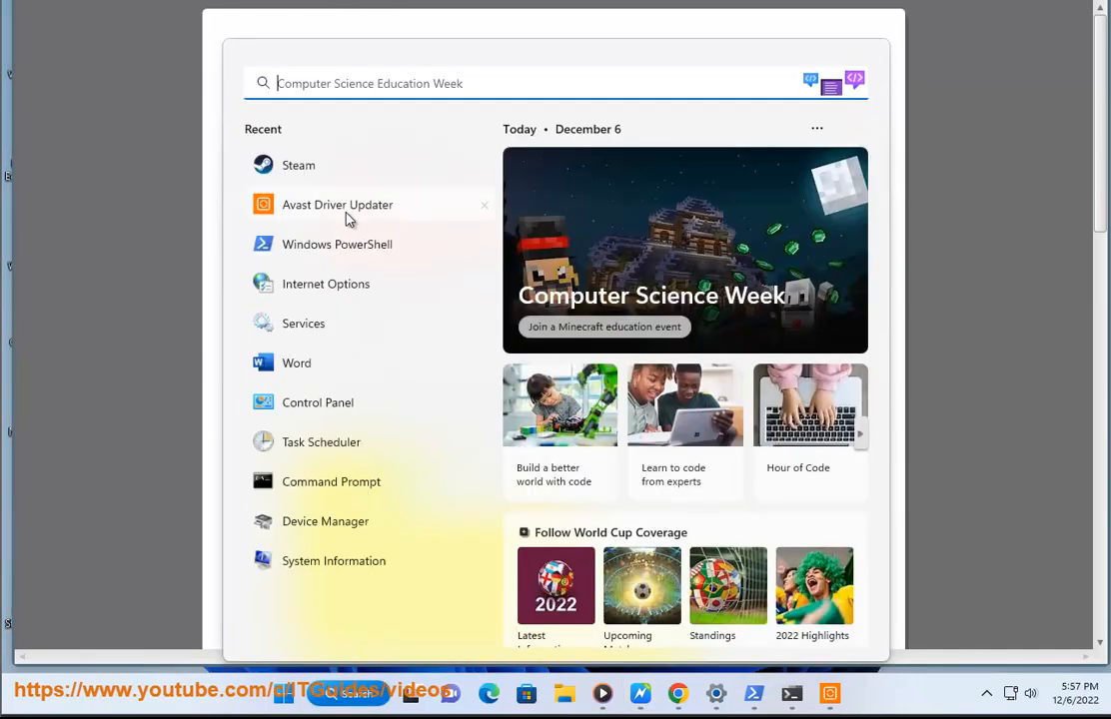
pyautogui.rightClick(322, 483)
pyautogui.click(390, 497)
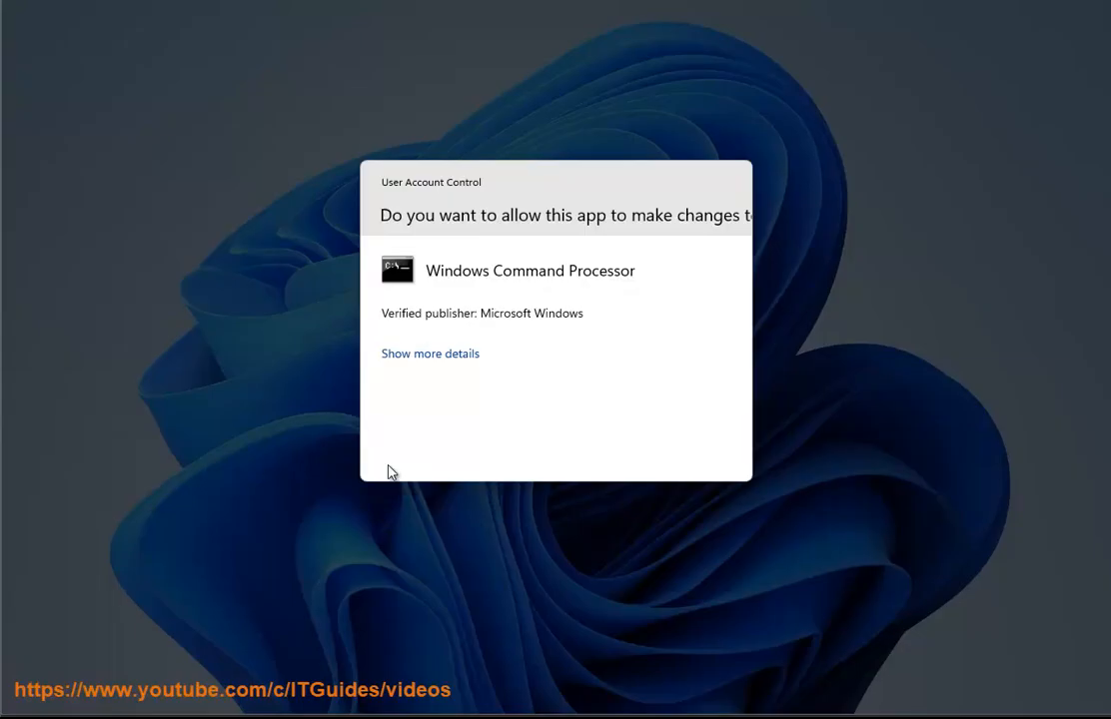
pyautogui.click(394, 455)
pyautogui.write('SFC')
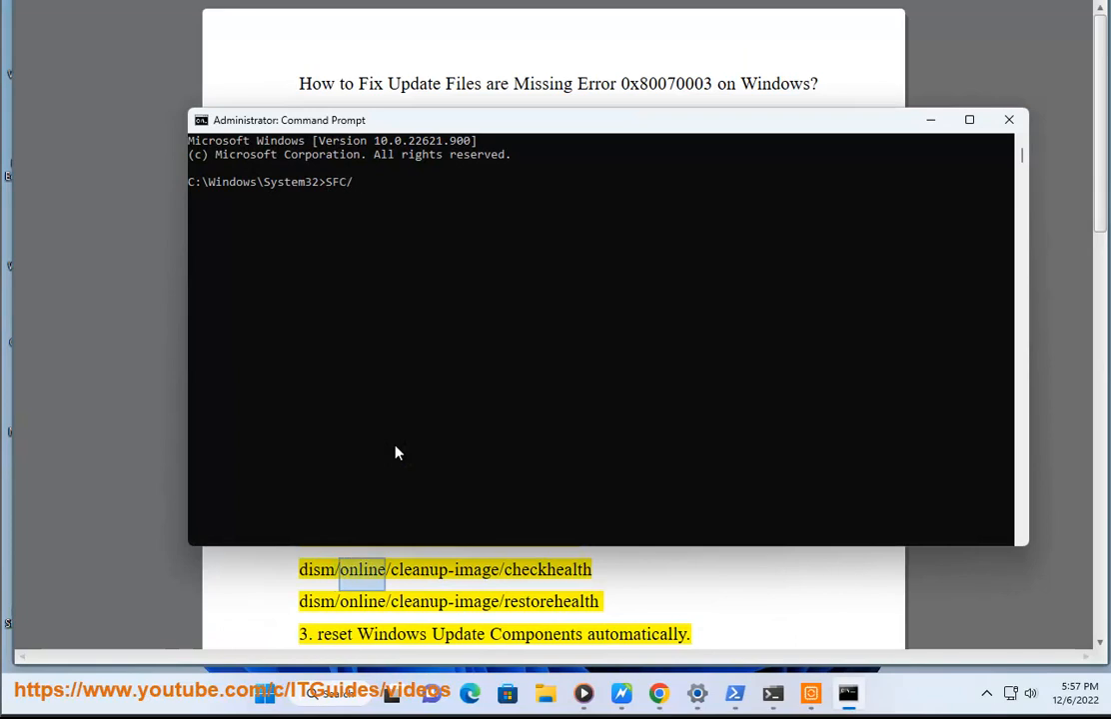
pyautogui.write(' /SCANNOW')
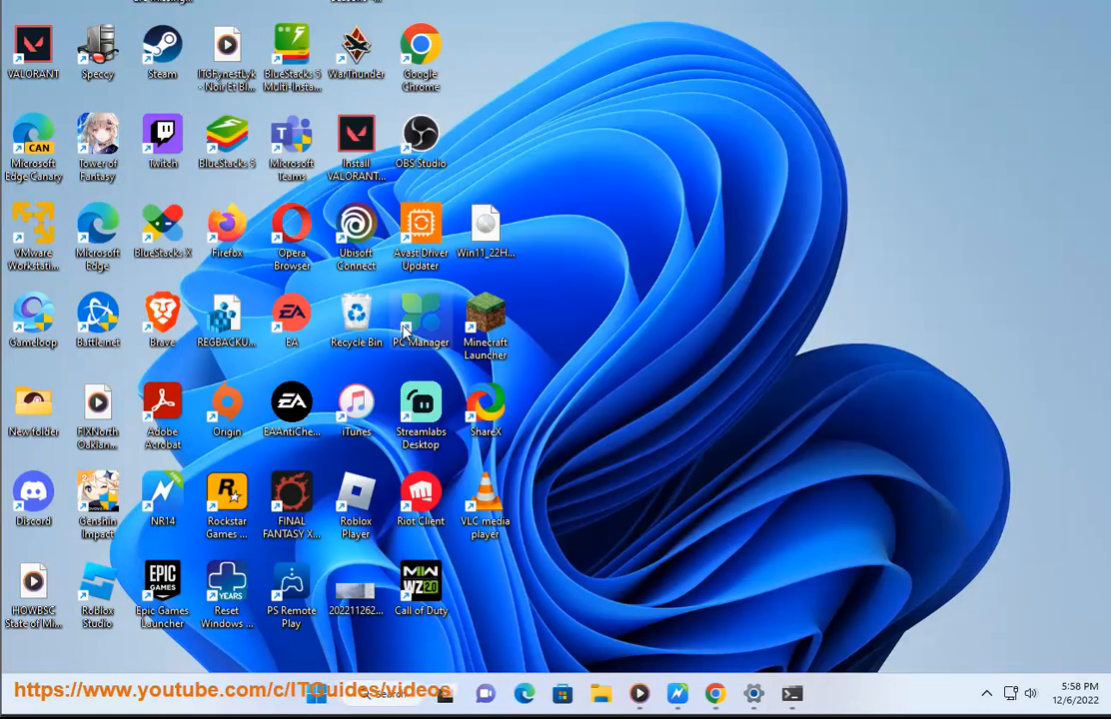
# Launch the Reset Windows Update Tool from its desktop shortcut and move its window away from the desktop's upper edge
pyautogui.click(230, 597)
pyautogui.rightClick(244, 580)
pyautogui.click(362, 361)
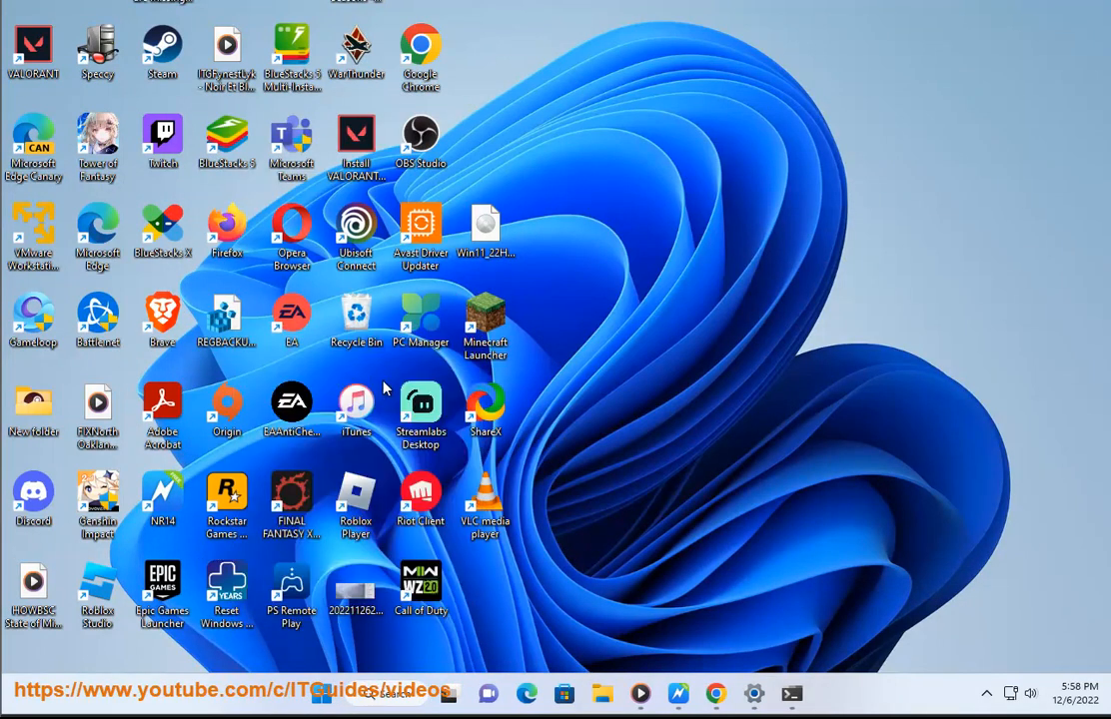
pyautogui.click(448, 469)
pyautogui.moveTo(307, 13); pyautogui.dragTo(572, 91)
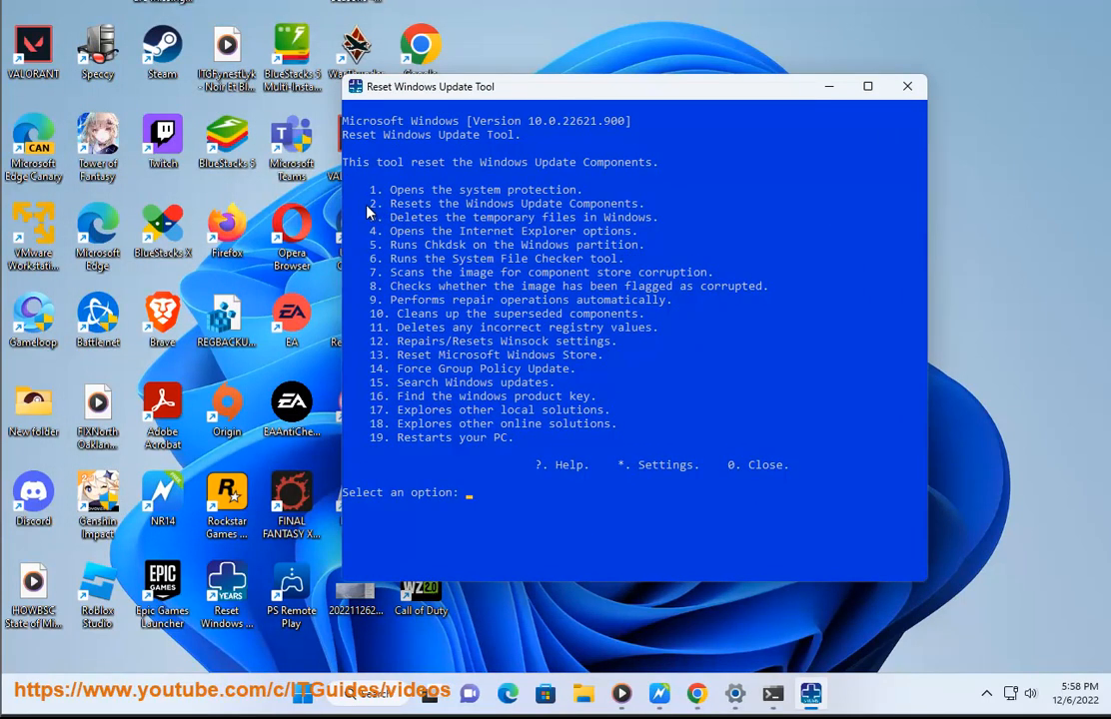
# Highlight the option that resets the Windows Update Components and enter "2 NOW PRESS ENTER..." at the option prompt
pyautogui.moveTo(385, 203); pyautogui.dragTo(649, 207)
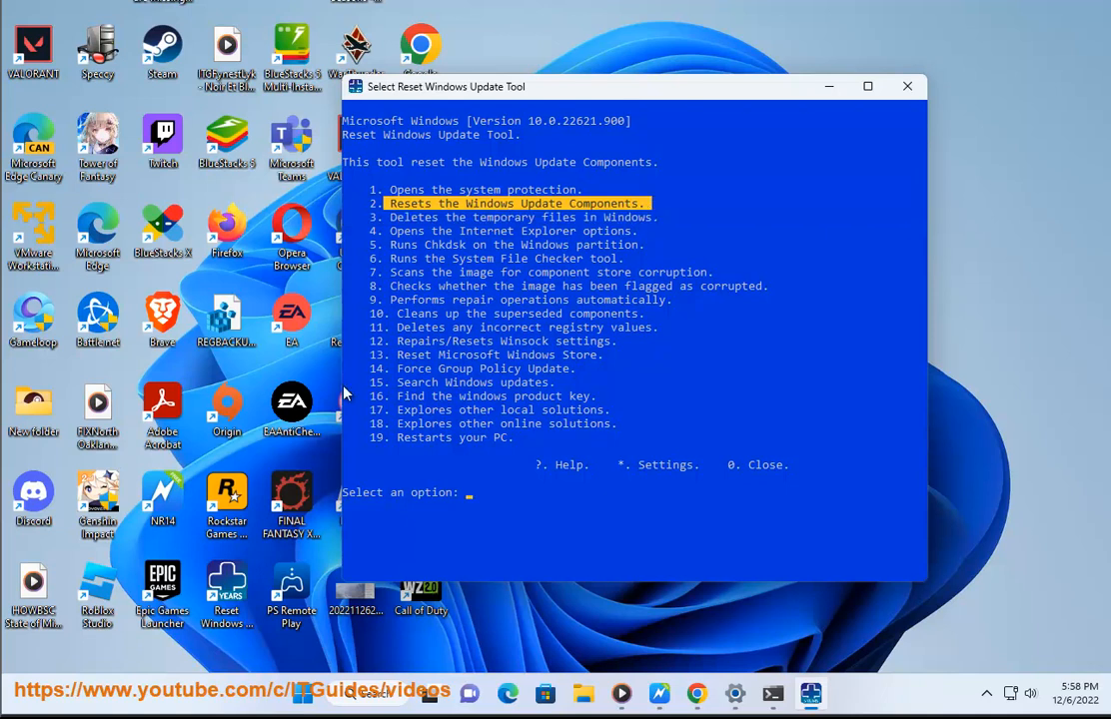
pyautogui.write('2')
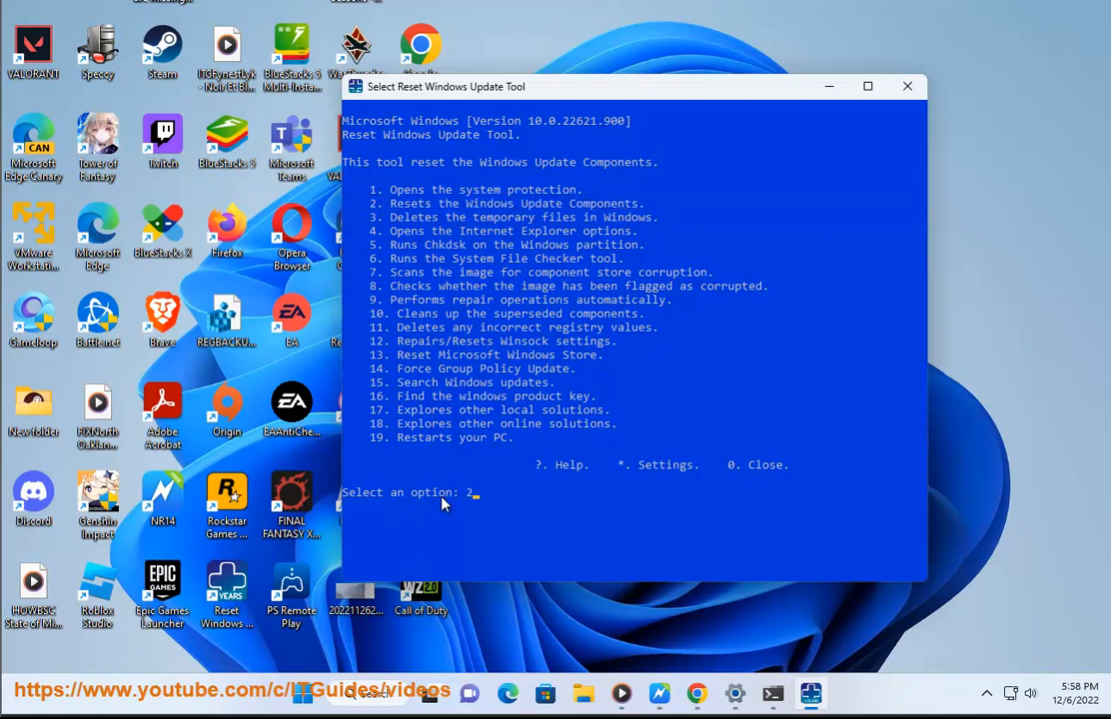
pyautogui.write(' NOW PRESS EN')
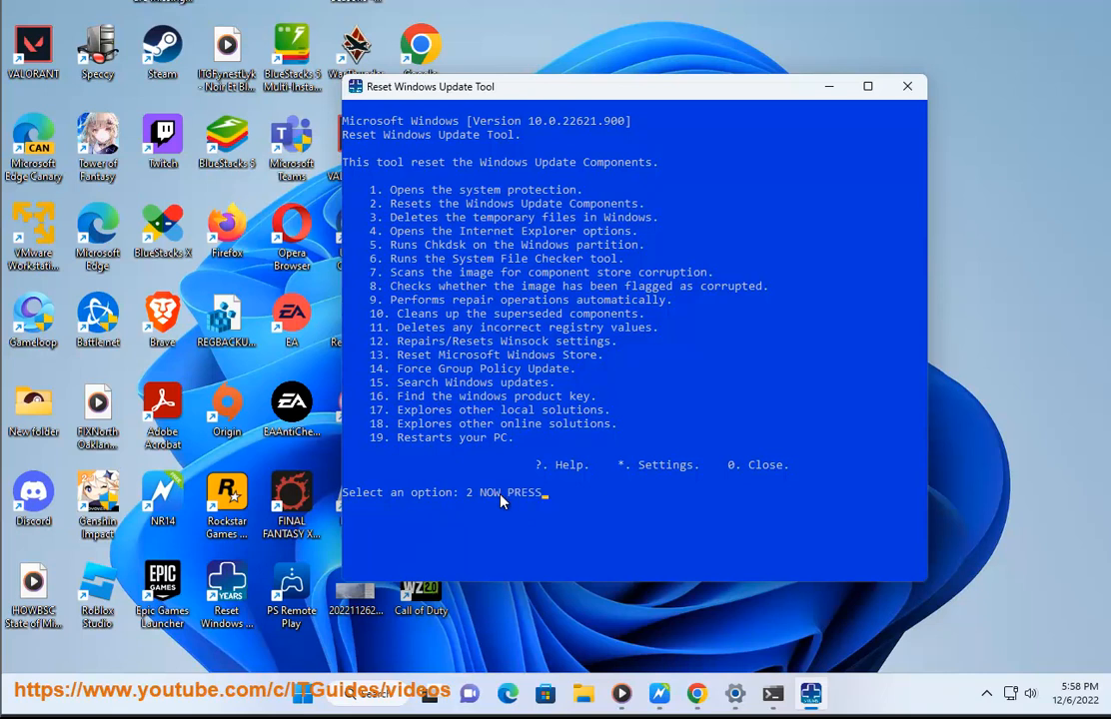
pyautogui.write('TER...')
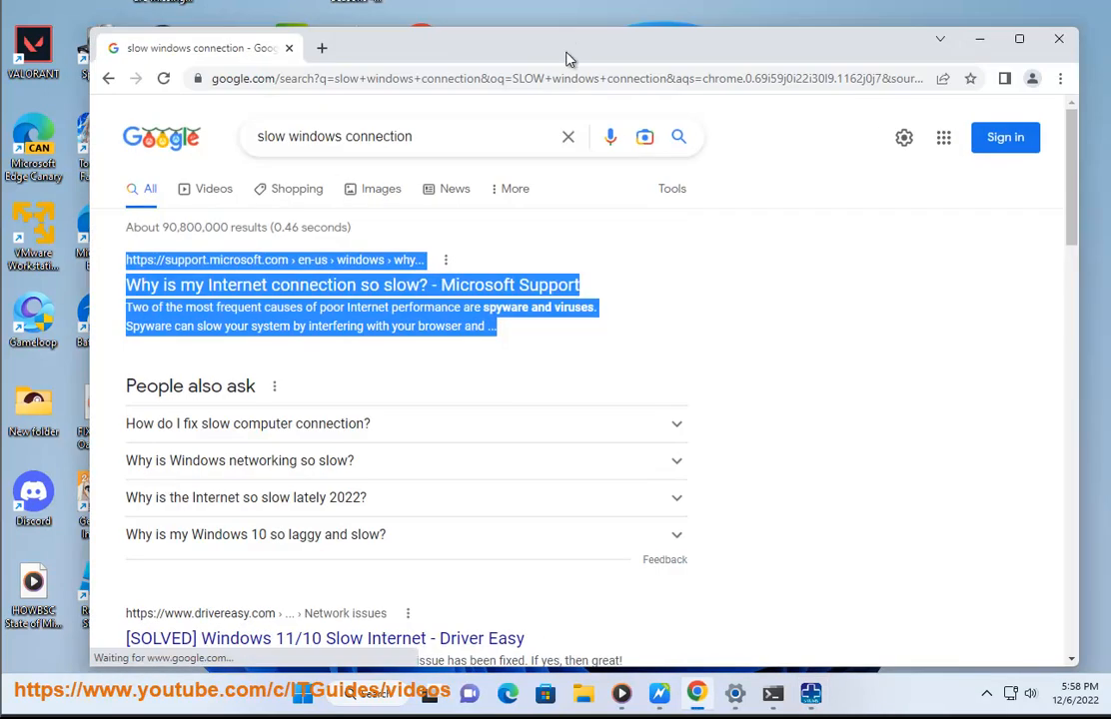
# Search Google for "reset windows update tool" and highlight the wureset.com results
pyautogui.moveTo(555, 48); pyautogui.dragTo(701, 168)
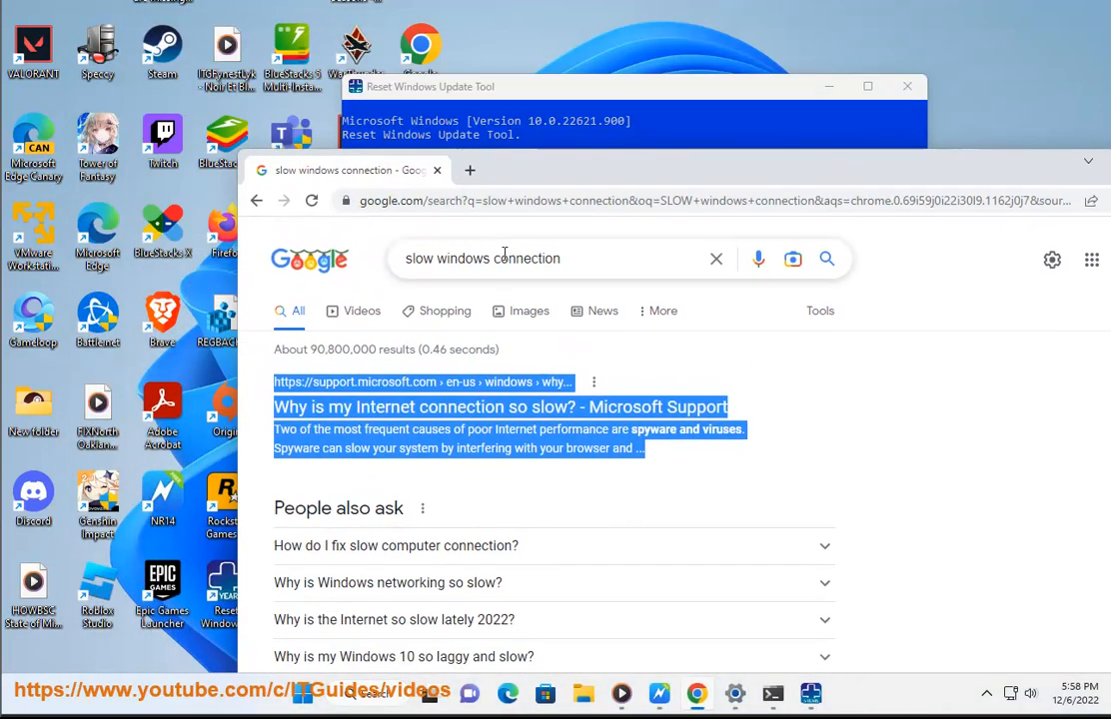
pyautogui.click(716, 259)
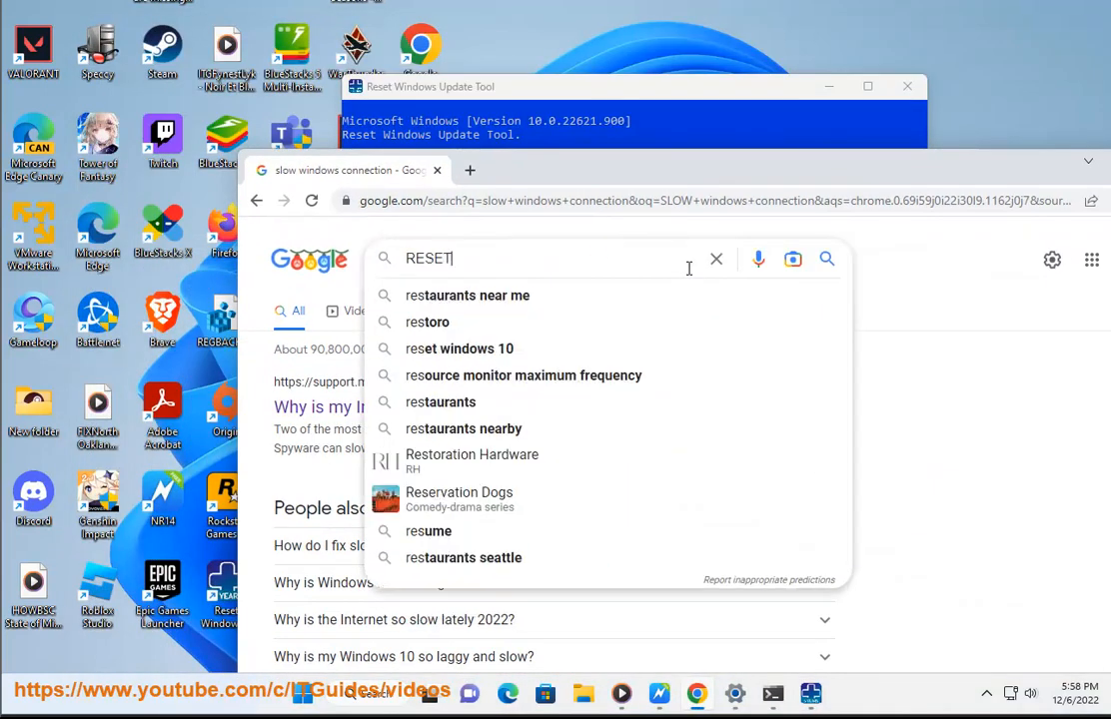
pyautogui.write('RESET WINDOW')
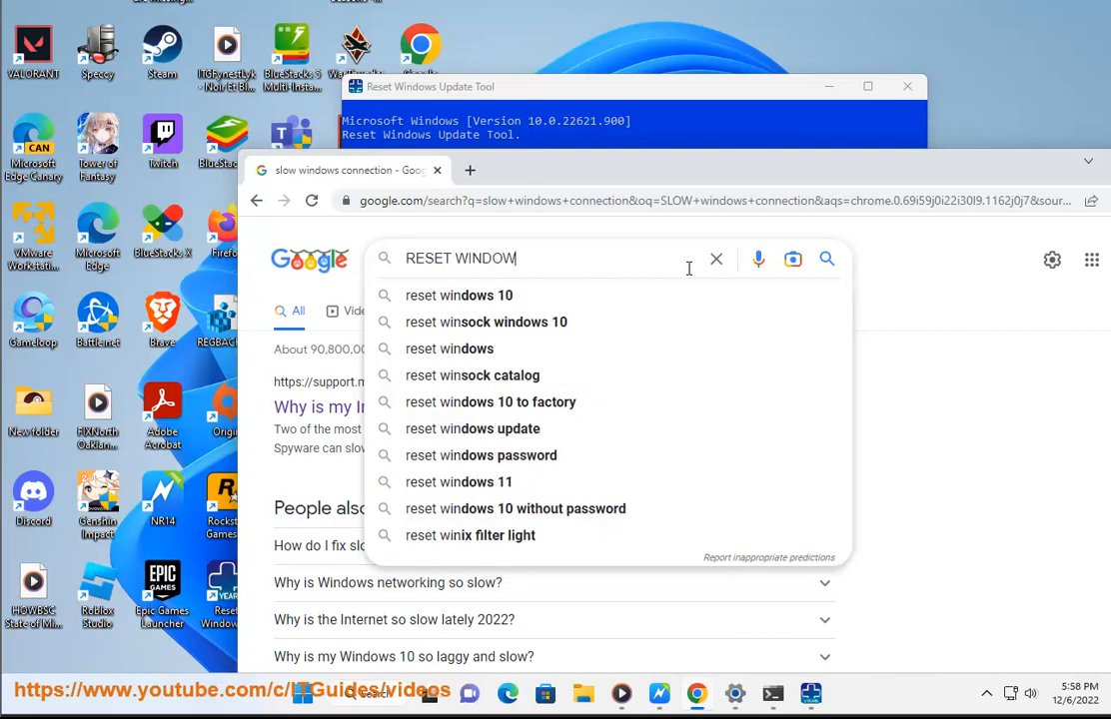
pyautogui.write('S UP')
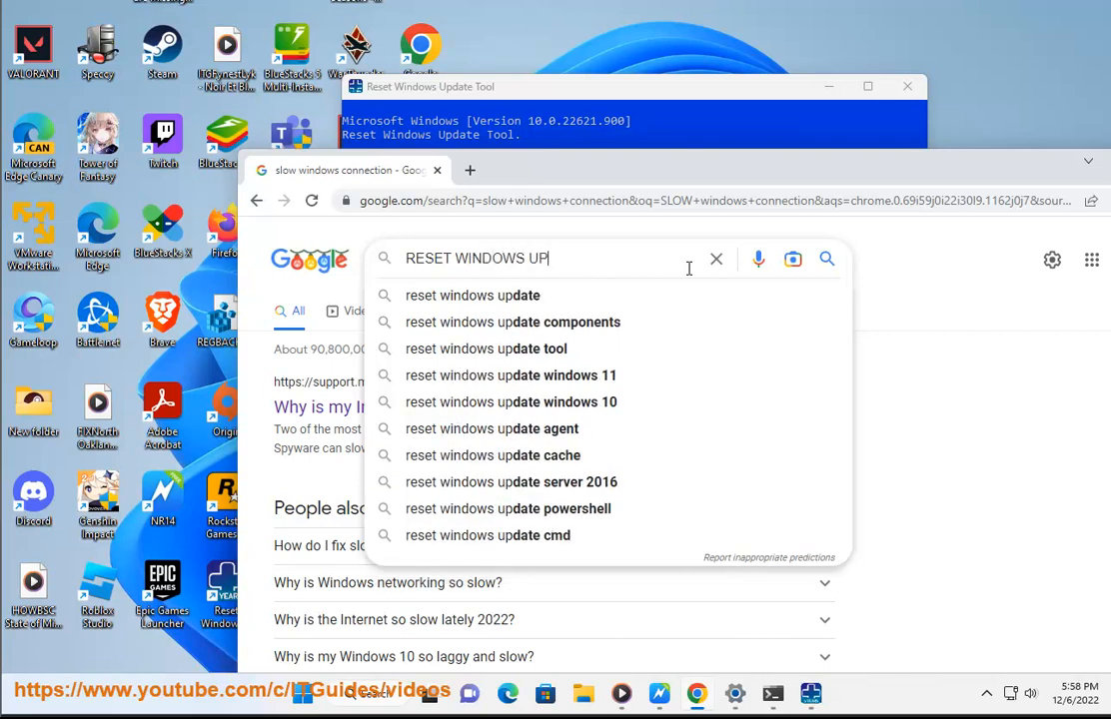
pyautogui.press('Down')
pyautogui.press('Down')
pyautogui.press('Down')
pyautogui.press('Return')
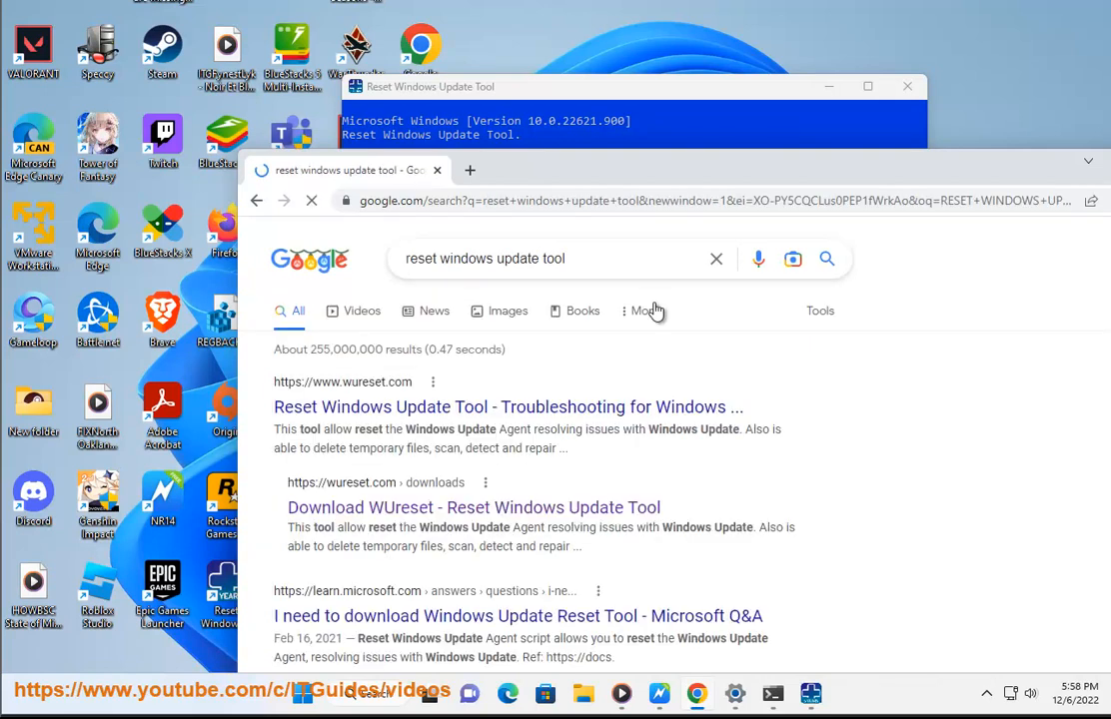
pyautogui.moveTo(612, 549); pyautogui.dragTo(252, 422)
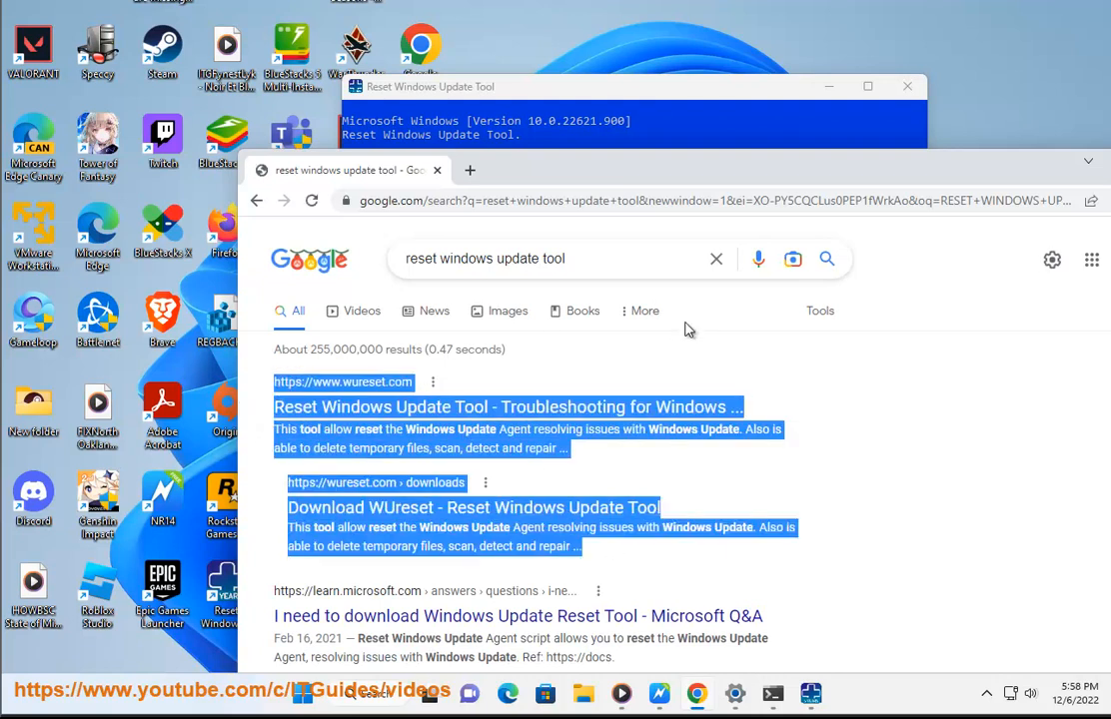
# Minimize the browser, close the Reset Windows Update Tool, and return to the notes document
pyautogui.moveTo(1023, 164); pyautogui.dragTo(902, 164)
pyautogui.click(1003, 166)
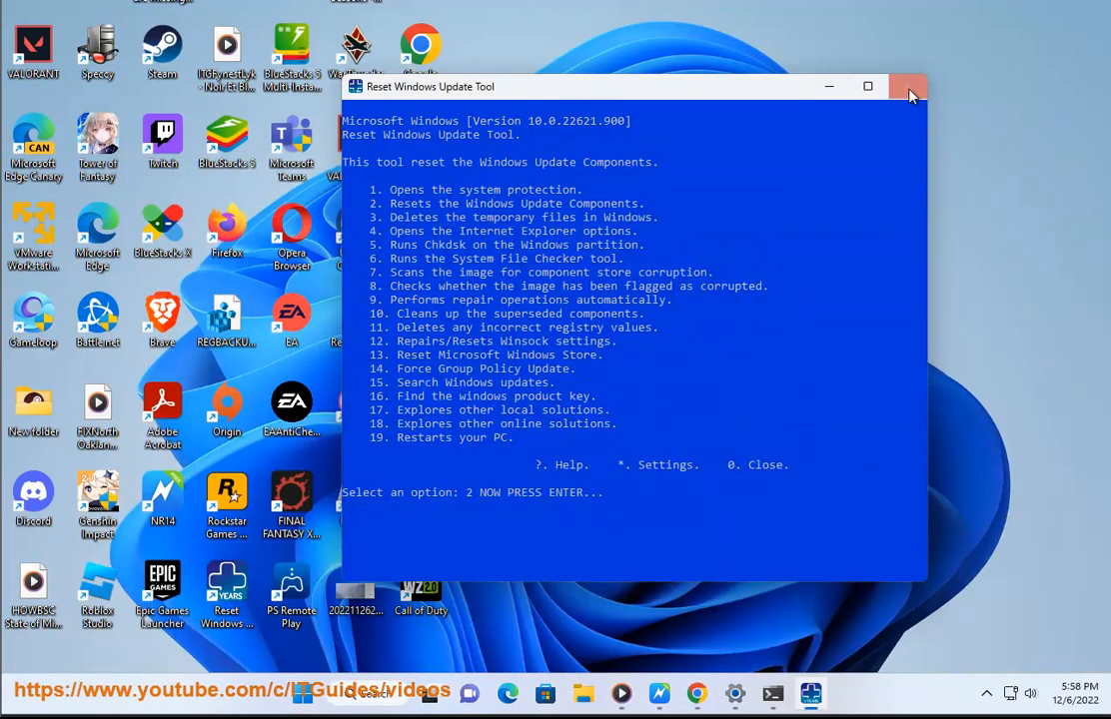
pyautogui.click(910, 93)
pyautogui.click(678, 692)
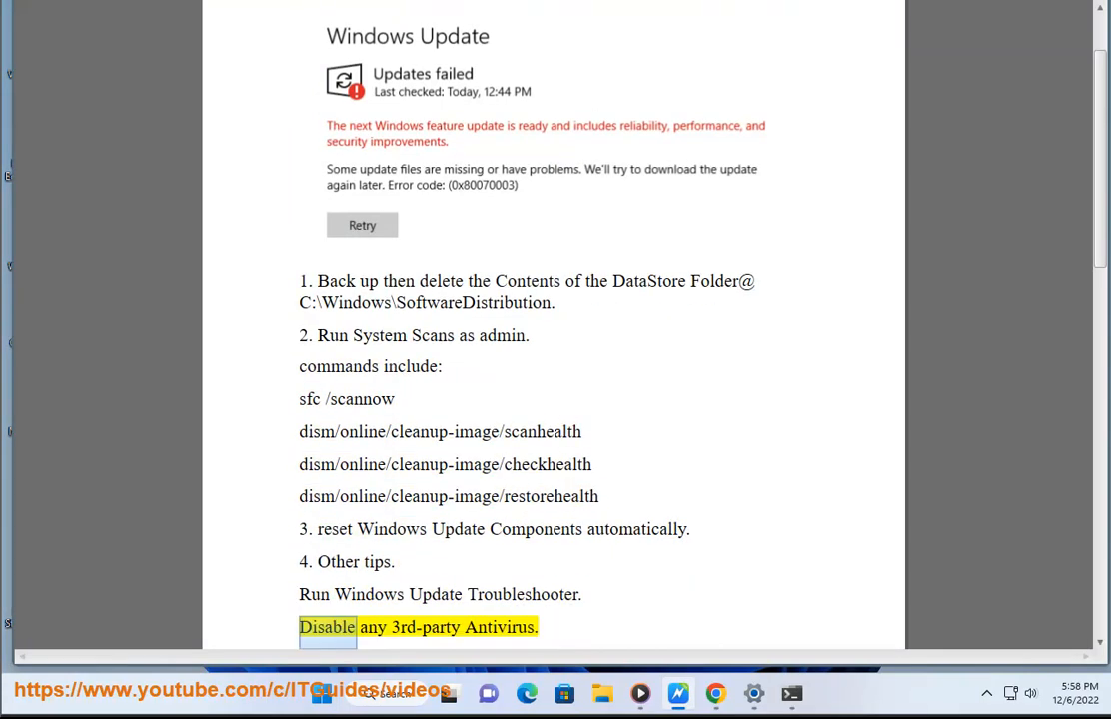
# Open Control Panel's Troubleshooting page and list the troubleshooters of all categories
pyautogui.click(385, 695)
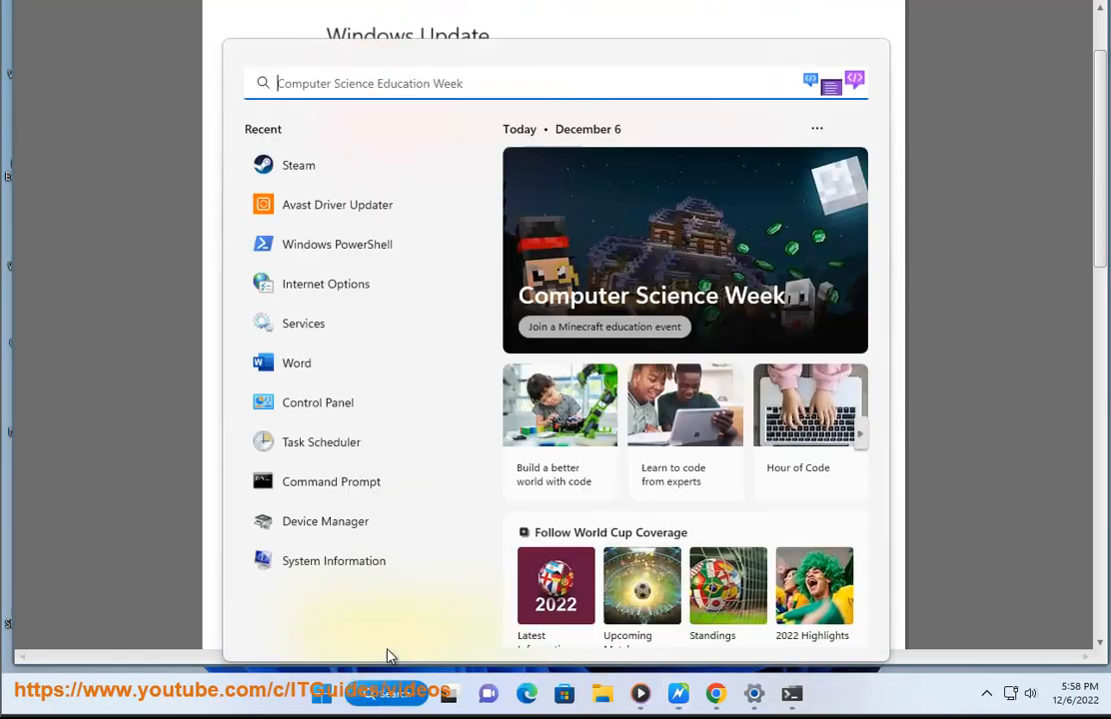
pyautogui.click(333, 403)
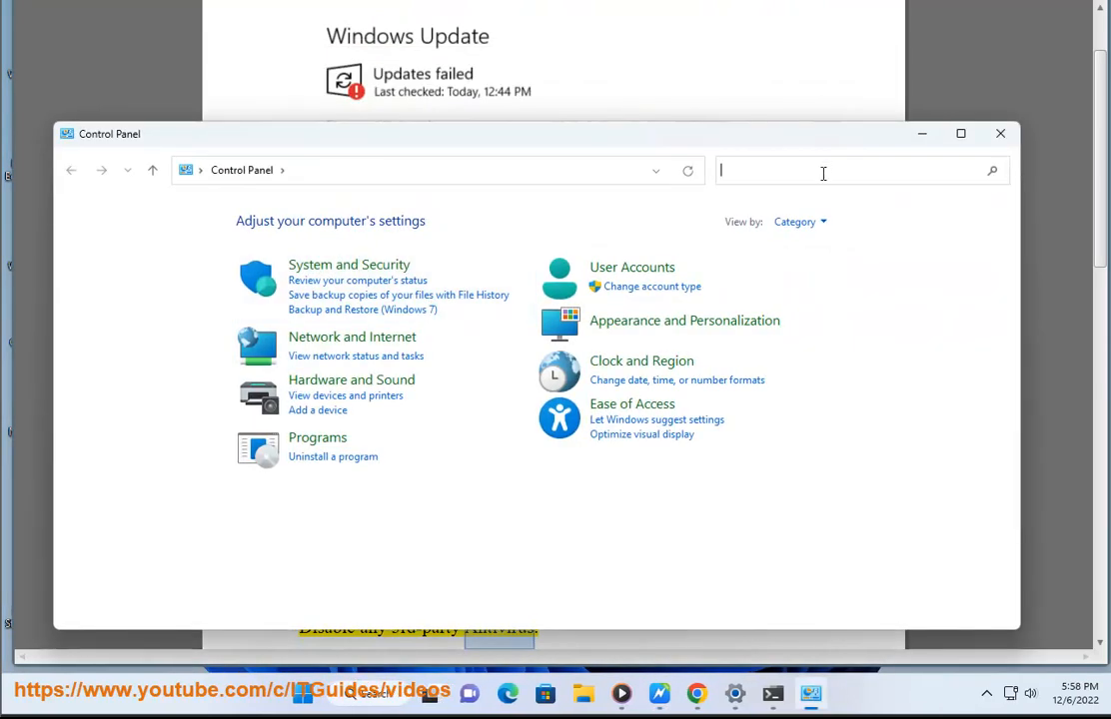
pyautogui.write('TR')
pyautogui.click(118, 238)
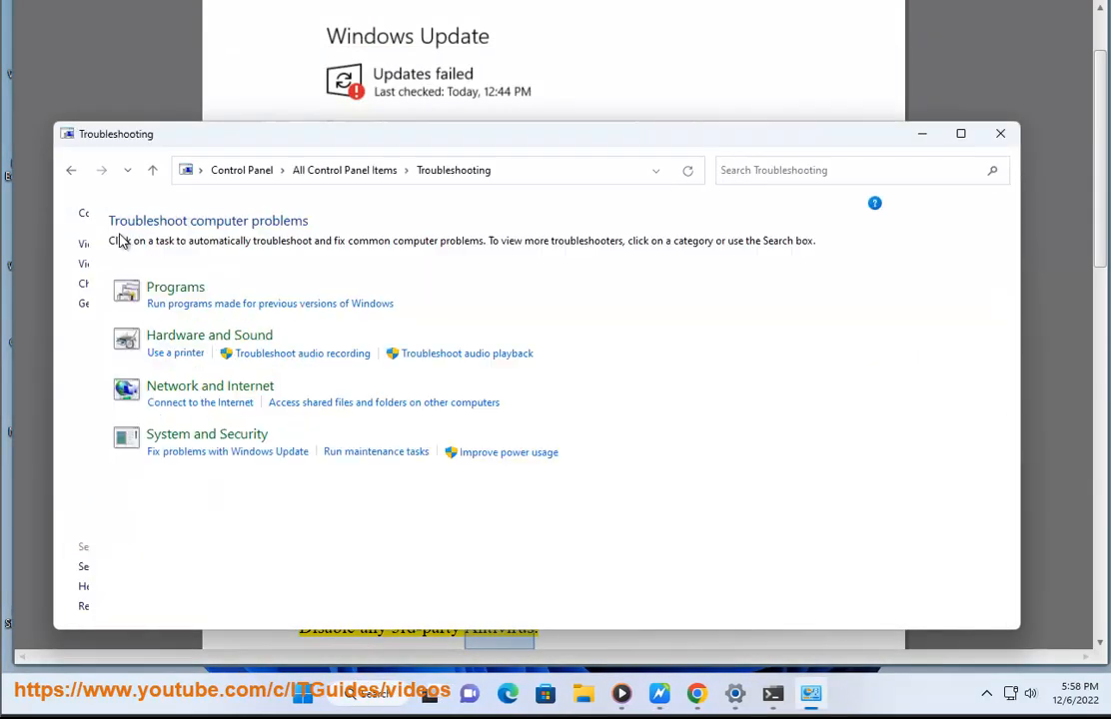
pyautogui.click(109, 249)
# Open the Windows Update troubleshooter and show its advanced options, then cancel it and close Control Panel
pyautogui.scroll(-1, 171, 560)
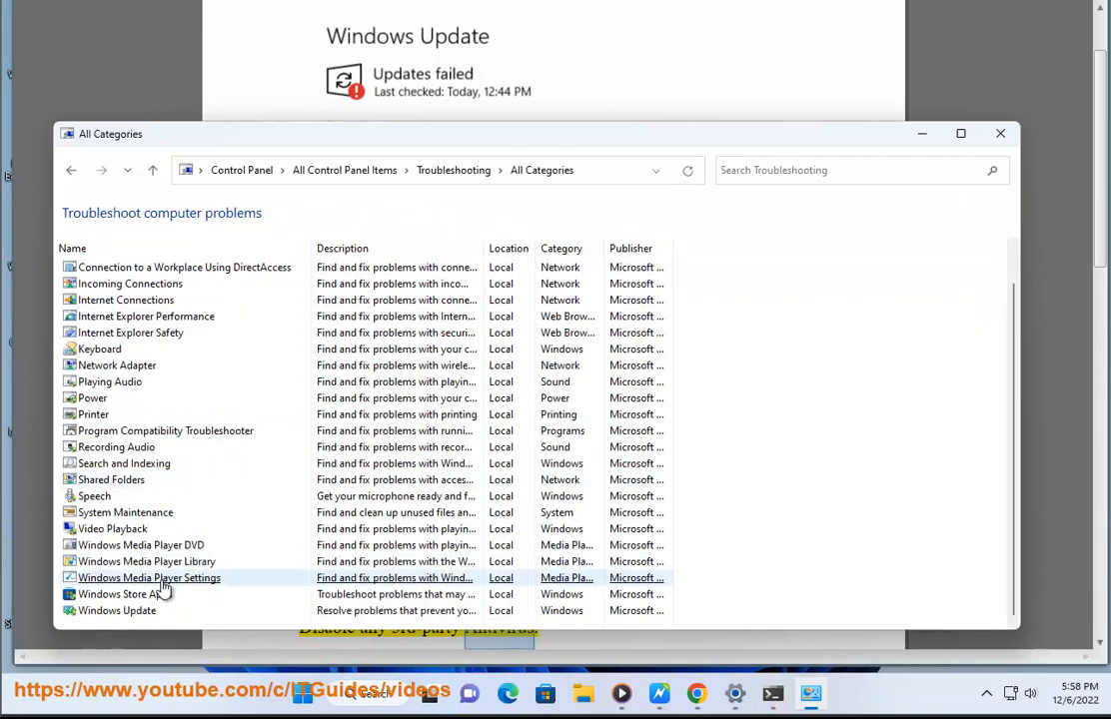
pyautogui.click(130, 612)
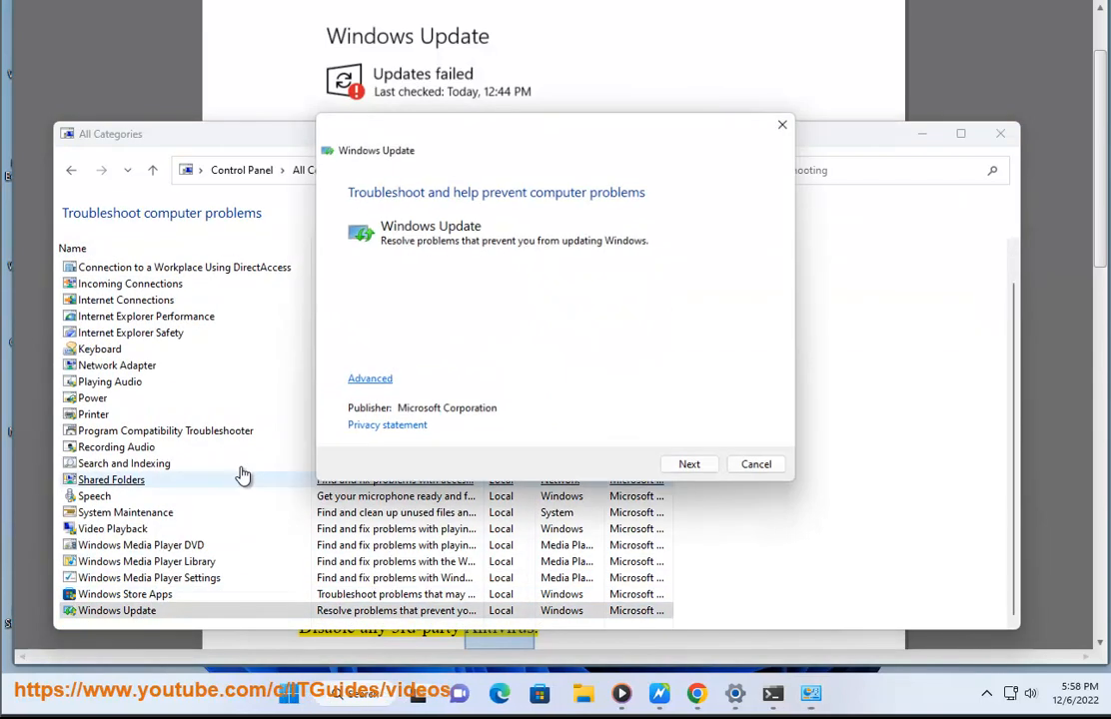
pyautogui.click(367, 379)
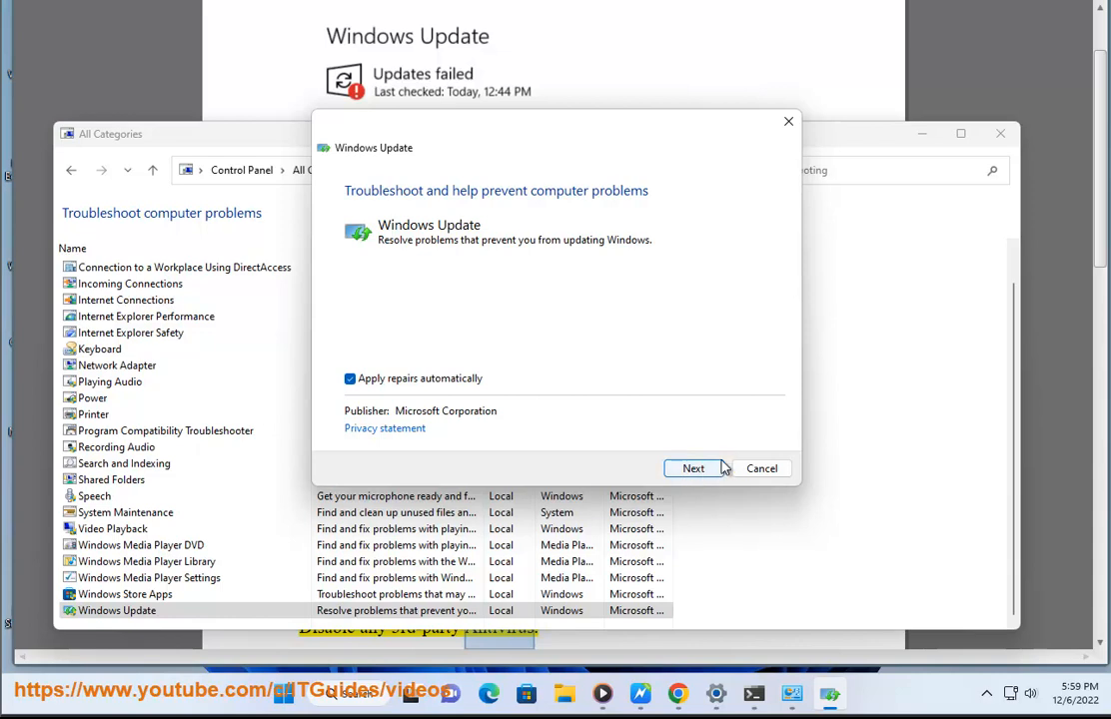
pyautogui.click(759, 469)
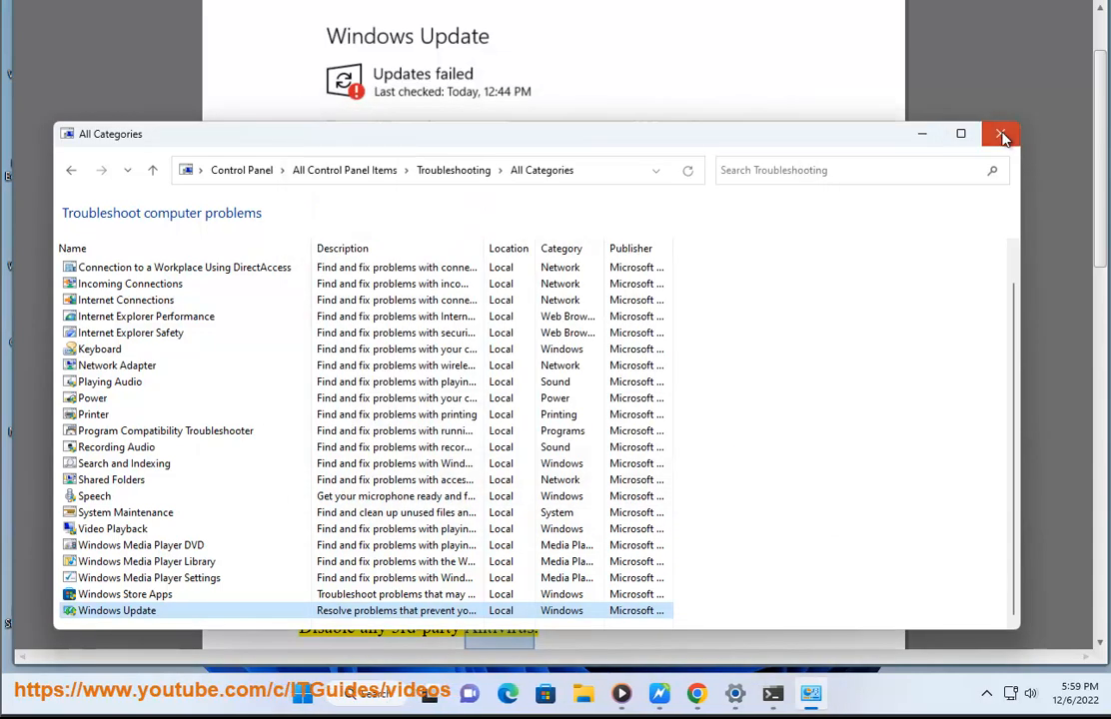
pyautogui.click(999, 134)
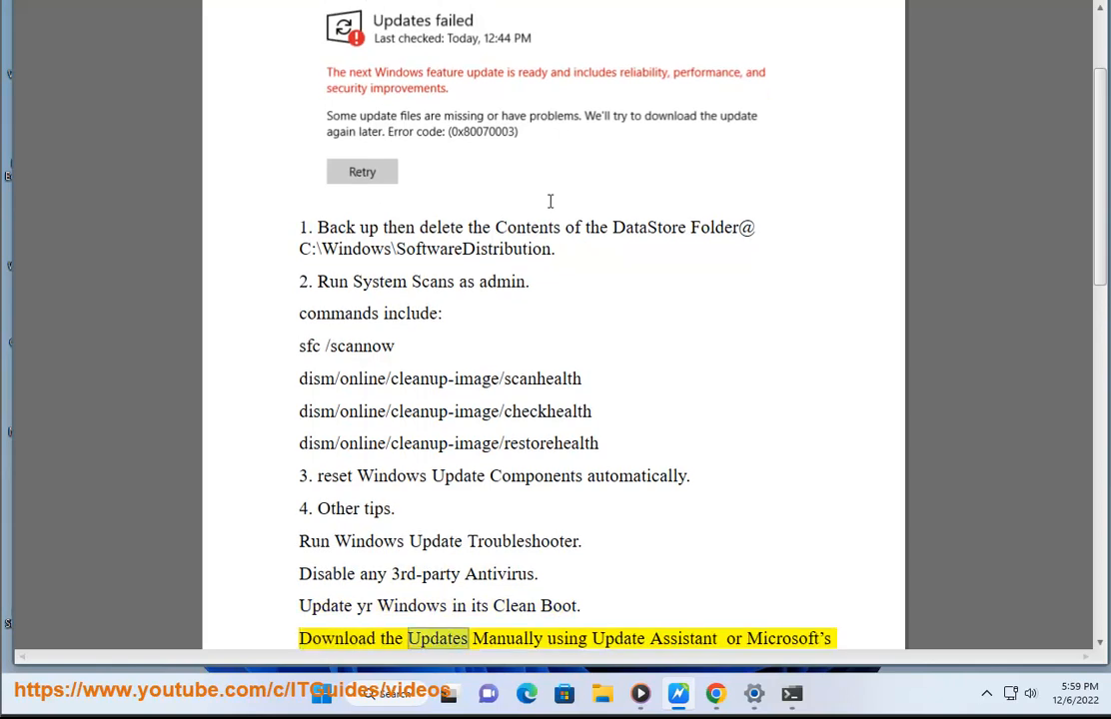
# Switch to the browser, search Google for "WINDOWS CLEAN BOOT" and highlight the Microsoft Support result on performing a clean boot
pyautogui.click(713, 693)
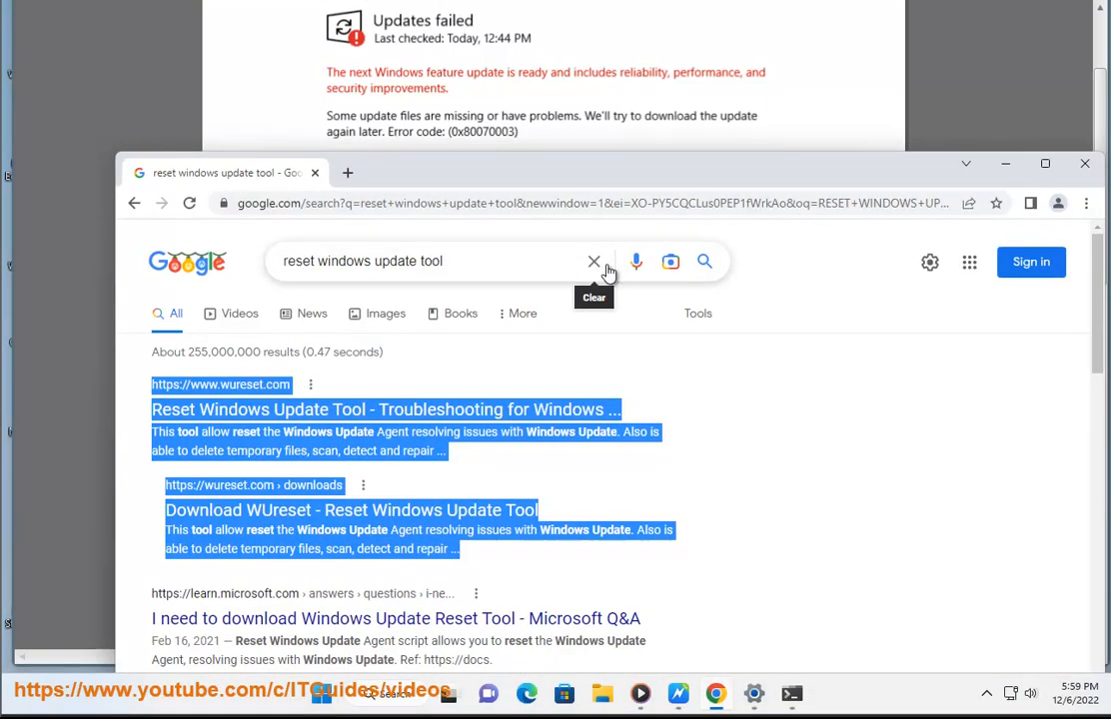
pyautogui.click(591, 259)
pyautogui.write('WINDOWS C')
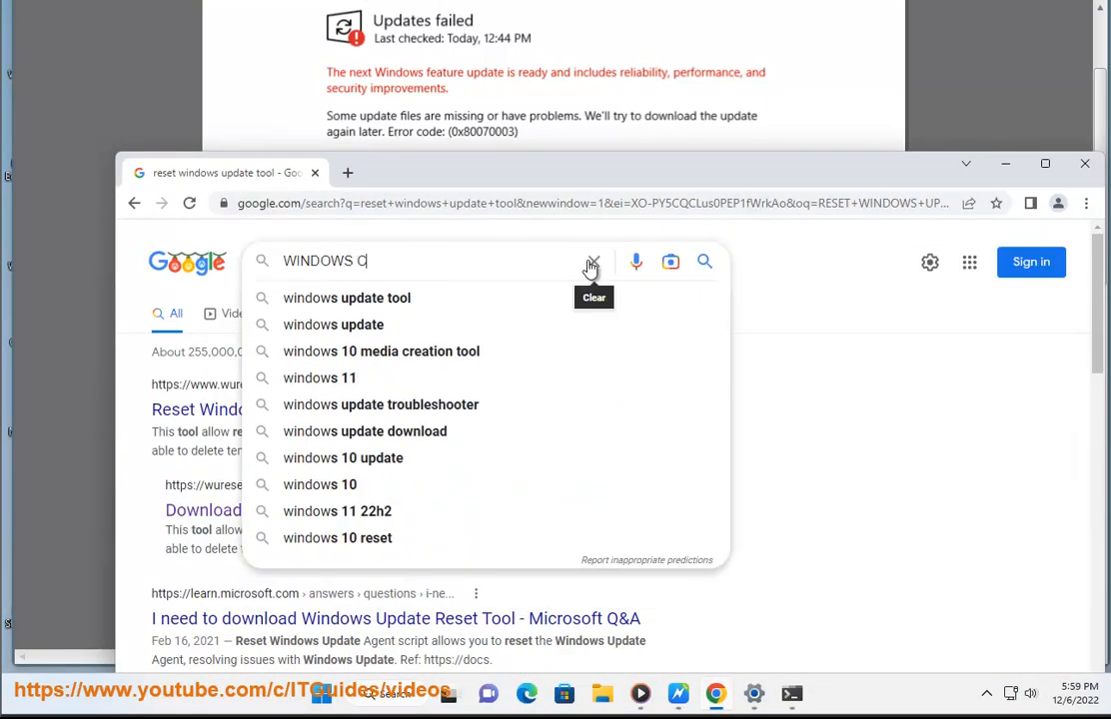
pyautogui.write('LEANNBOOT')
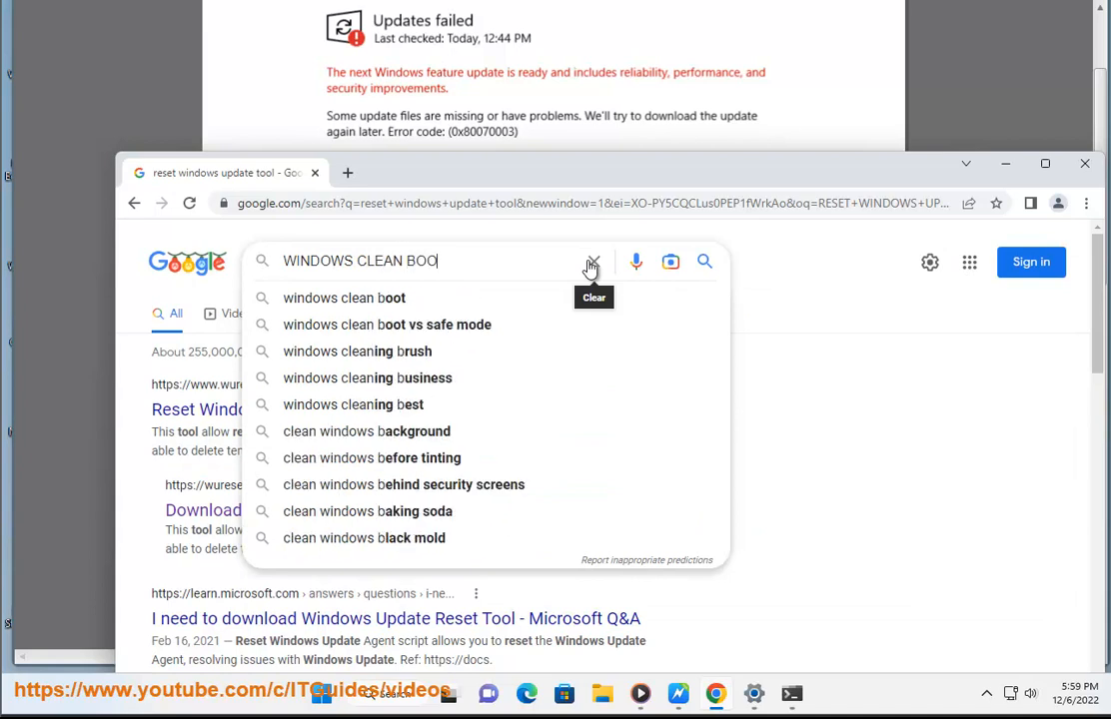
pyautogui.press('Return')
pyautogui.moveTo(507, 450); pyautogui.dragTo(151, 382)
# In System Configuration's services, hide all Microsoft services and disable all the remaining ones, then cancel the dialog
pyautogui.click(399, 703)
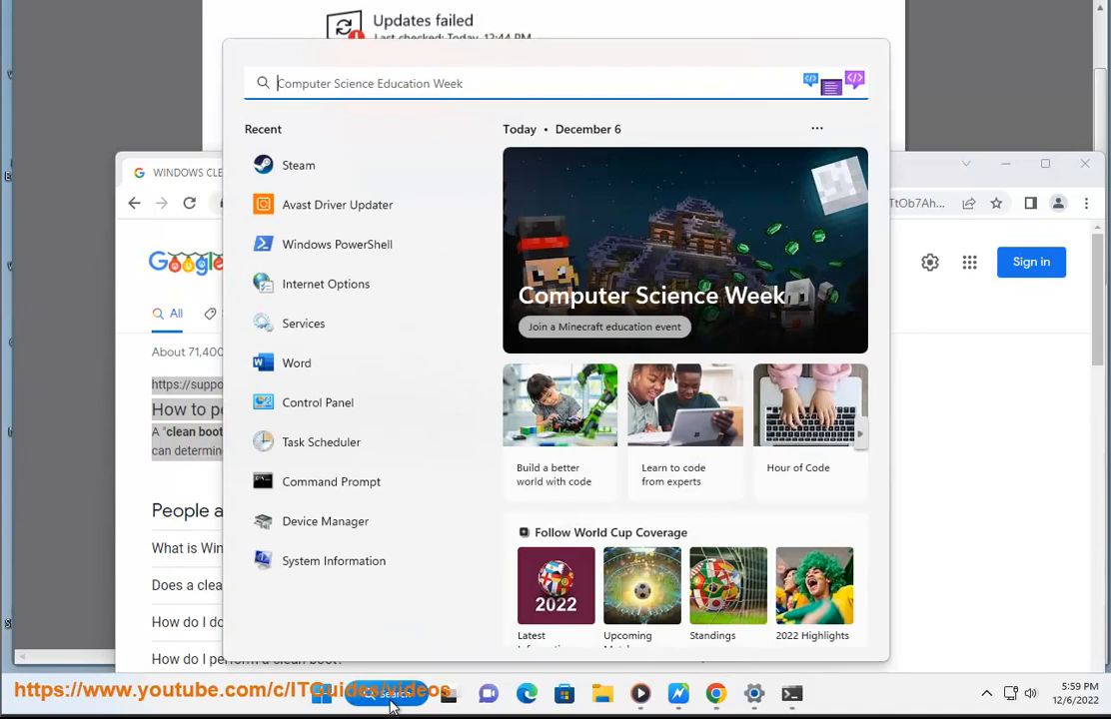
pyautogui.write('MSC')
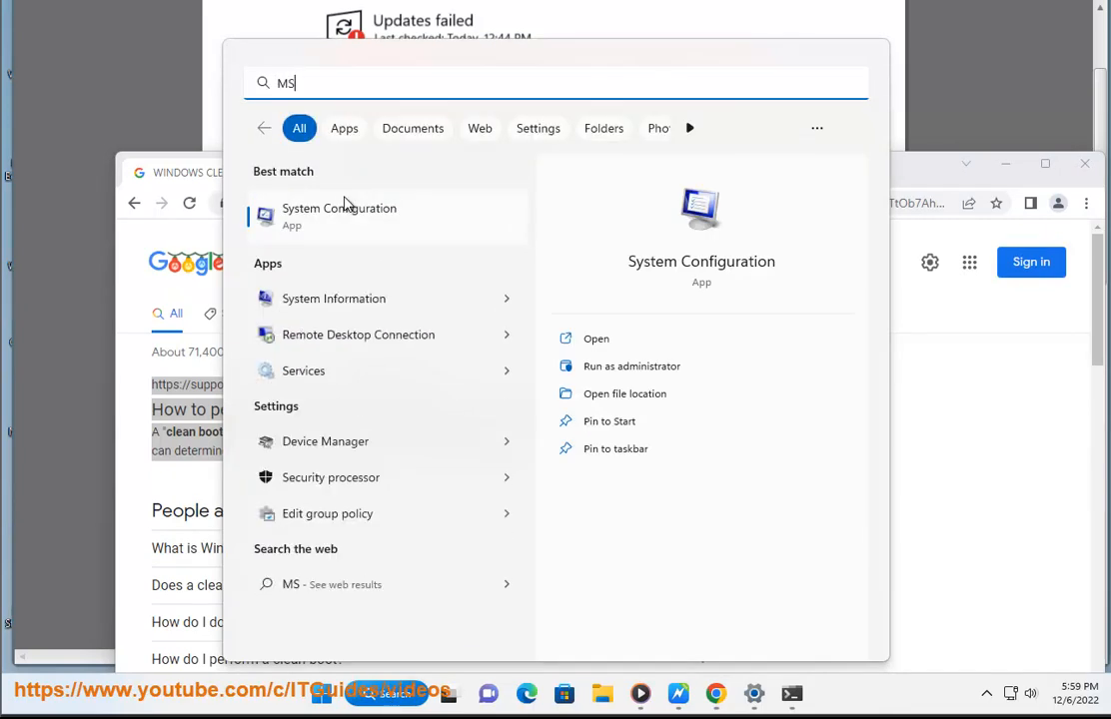
pyautogui.click(317, 217)
pyautogui.click(418, 177)
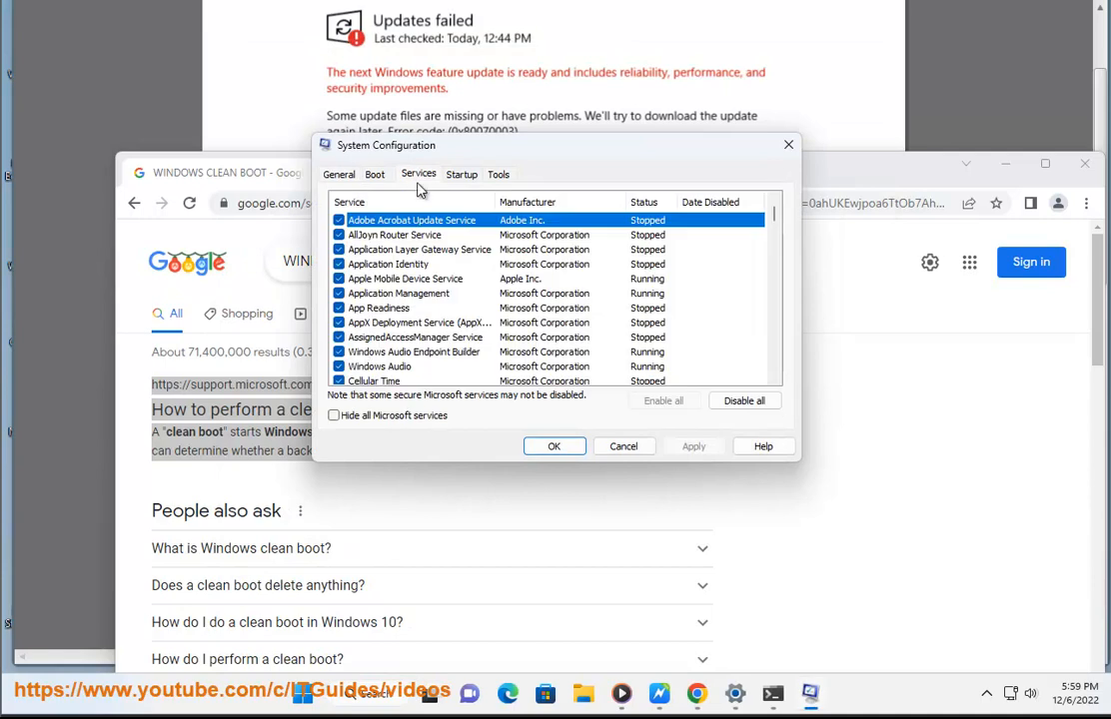
pyautogui.click(361, 421)
pyautogui.click(743, 401)
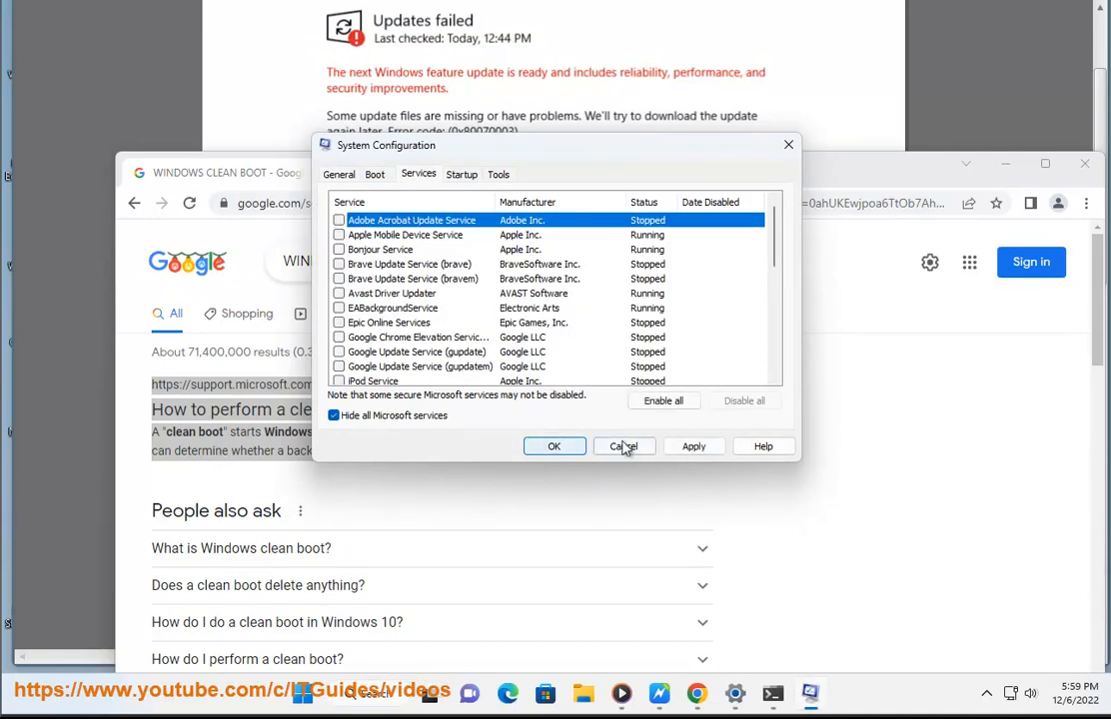
pyautogui.click(624, 446)
# Open Task Manager's startup apps, select the enabled entries SecurityHealthSystray.exe and vmtoolsd.exe in turn, and close Task Manager
pyautogui.click(391, 693)
pyautogui.write('TAS')
pyautogui.click(385, 221)
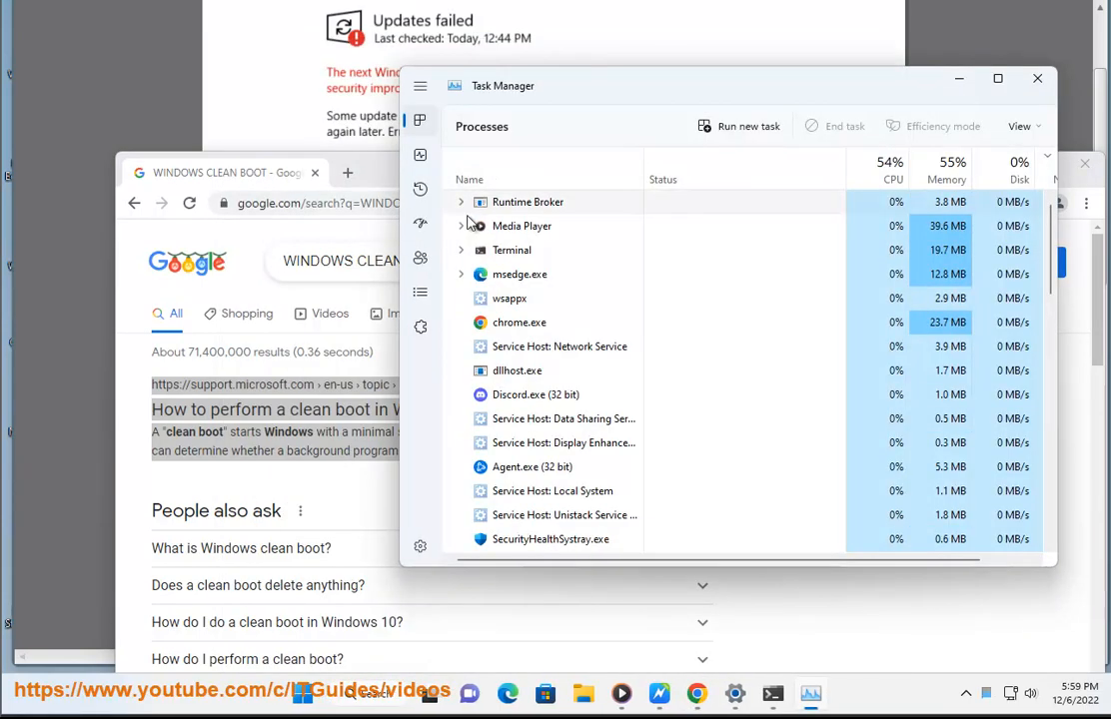
pyautogui.click(420, 226)
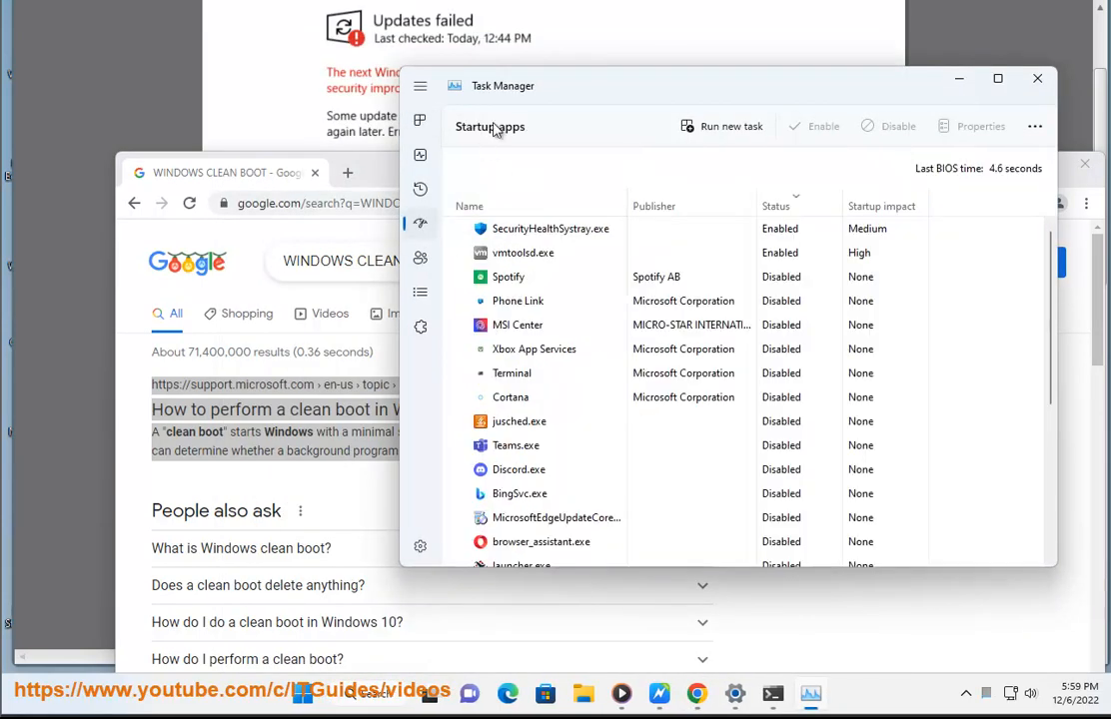
pyautogui.click(809, 234)
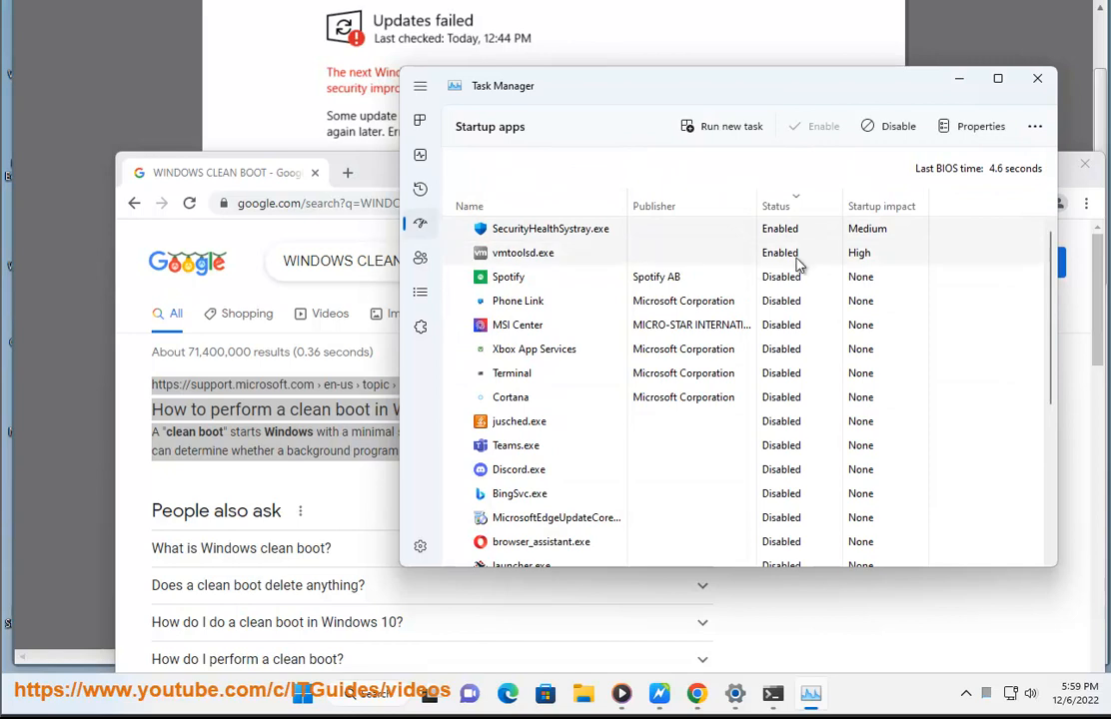
pyautogui.click(756, 256)
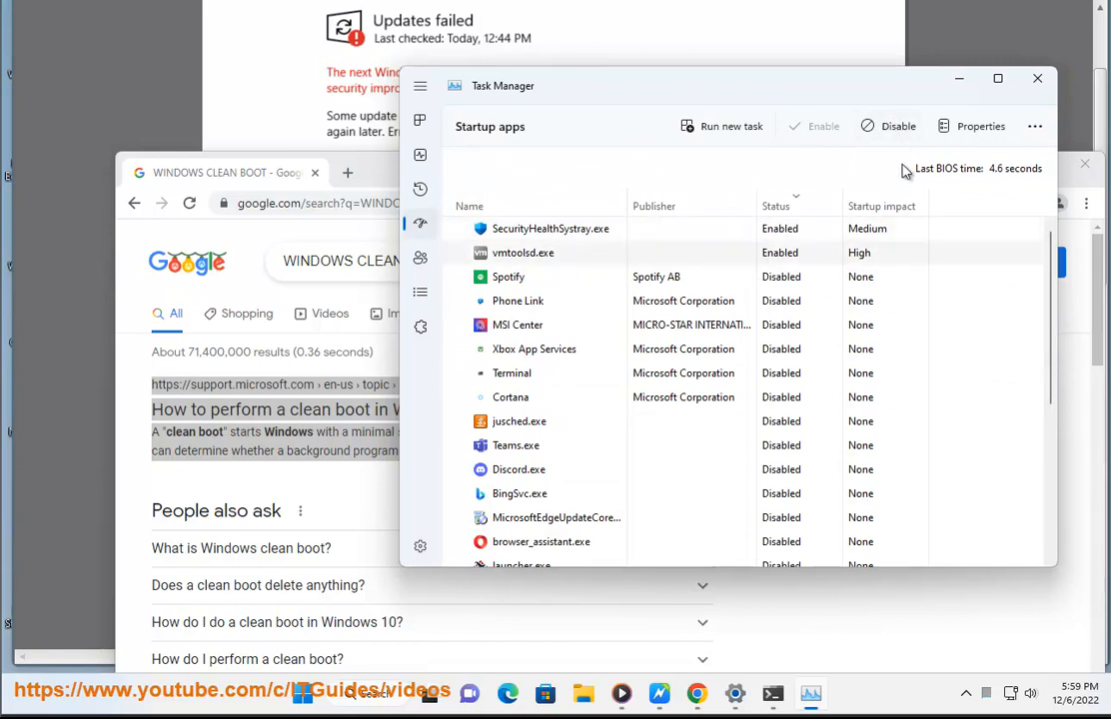
pyautogui.click(1037, 79)
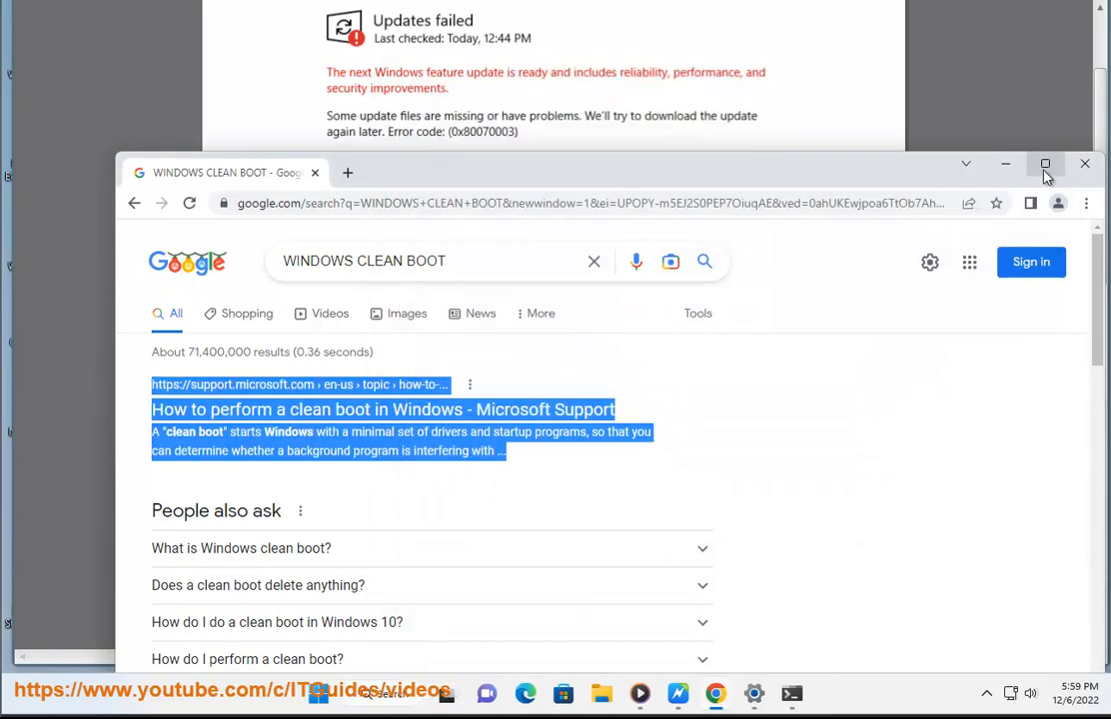
# Minimize the browser and select the words "Update Assistant" in the notes document's manual download tip
pyautogui.click(1006, 163)
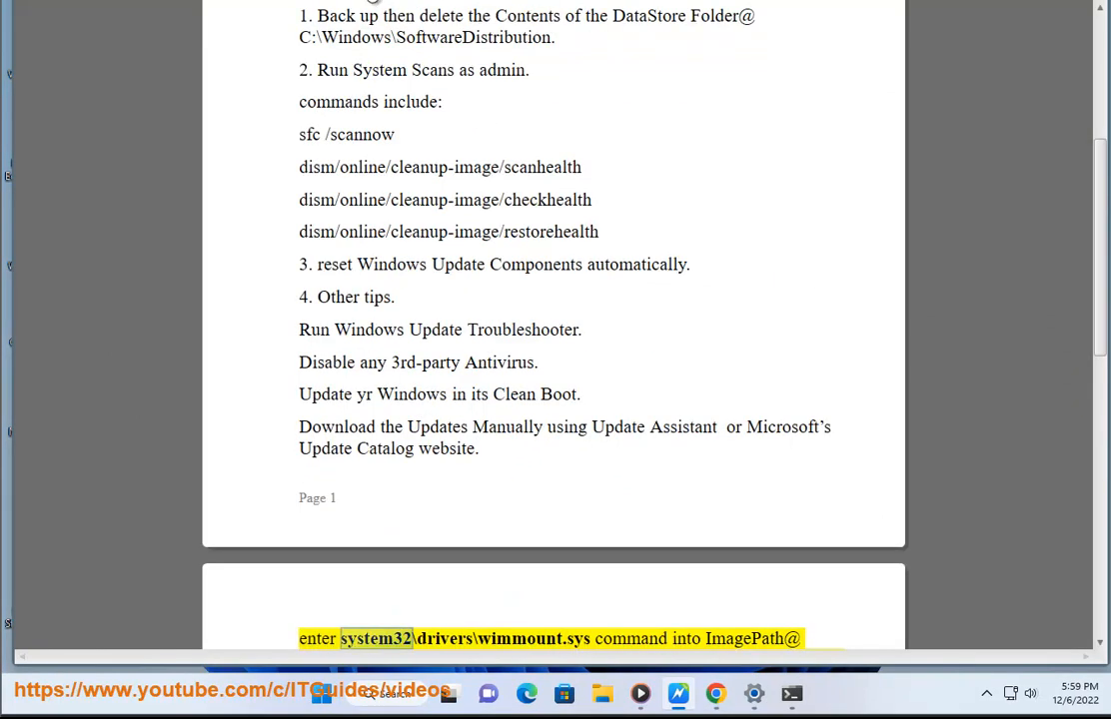
pyautogui.moveTo(712, 458); pyautogui.dragTo(589, 427)
pyautogui.click(712, 427)
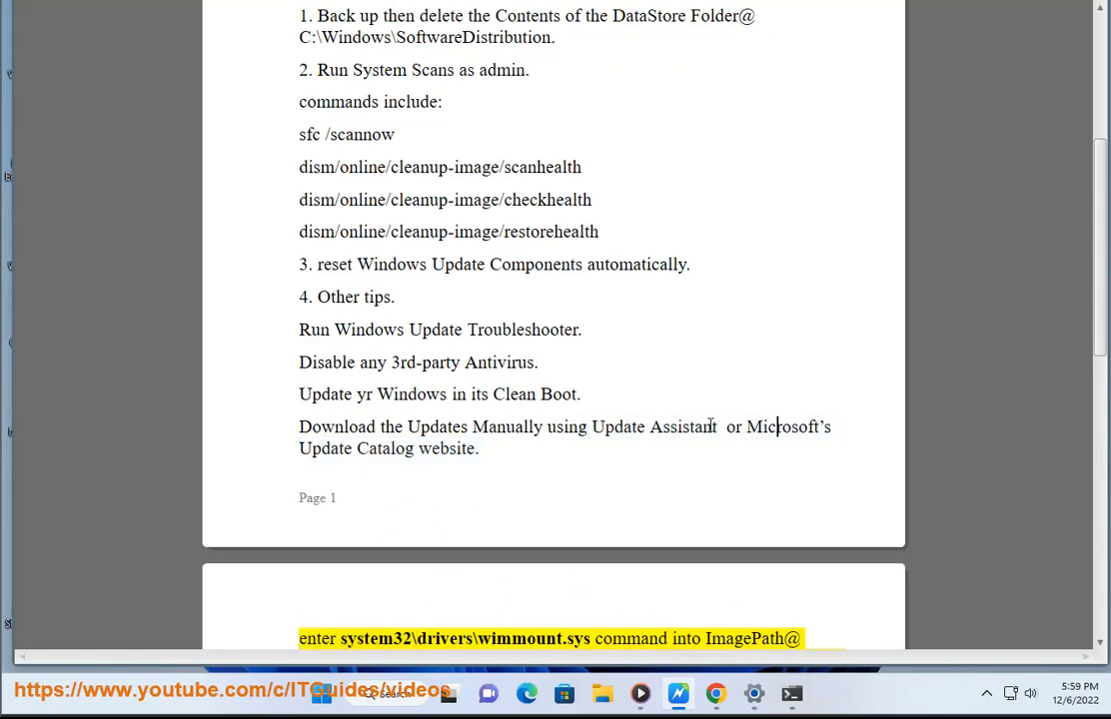
pyautogui.moveTo(723, 429); pyautogui.dragTo(610, 427)
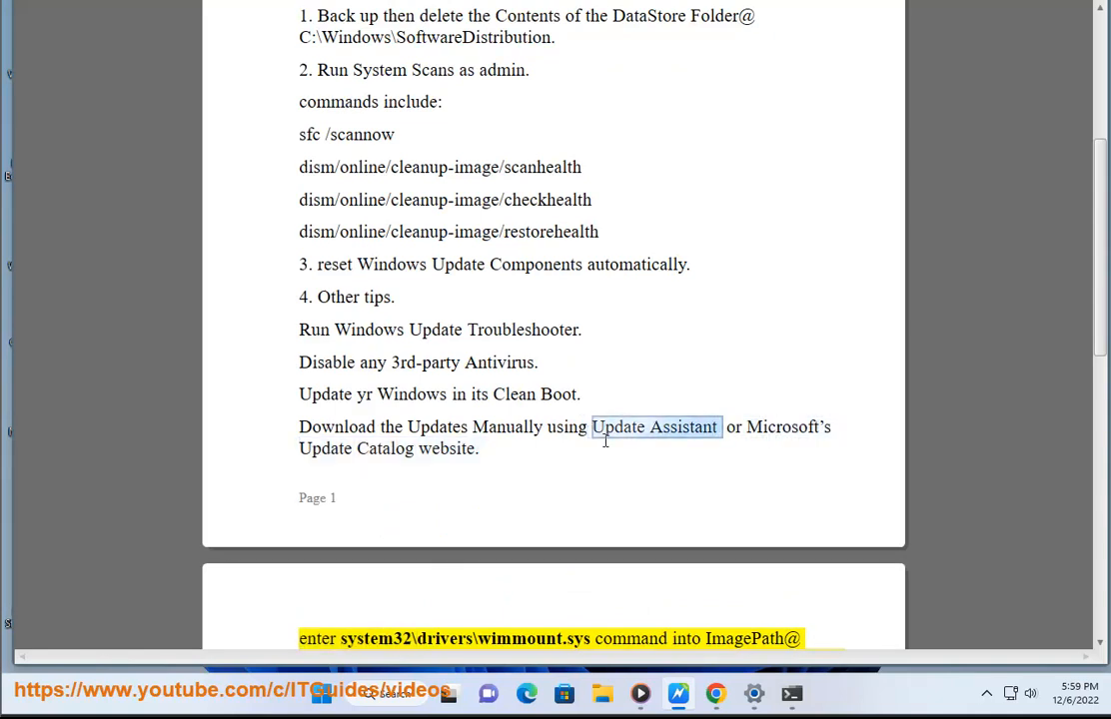
# Search Google for "WINDOWS Update Assistant" and open the Windows 10 Update Assistant support page in a new tab
pyautogui.click(719, 696)
pyautogui.moveTo(461, 262); pyautogui.dragTo(363, 262)
pyautogui.write('Update Assistant')
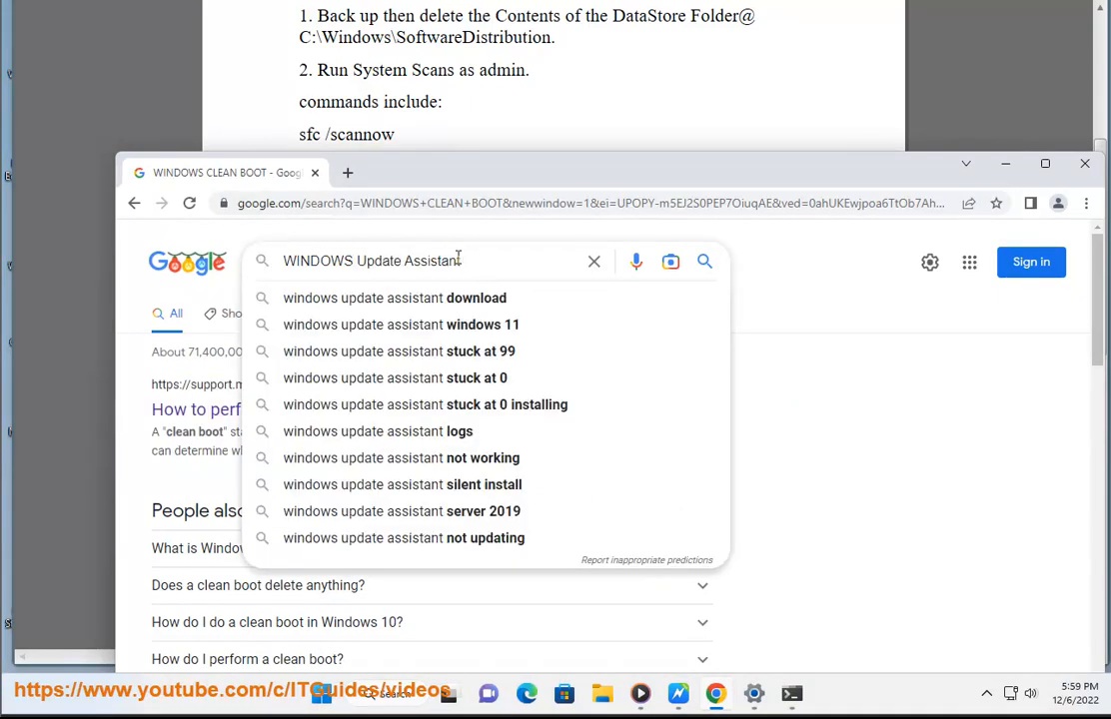
pyautogui.press('Return')
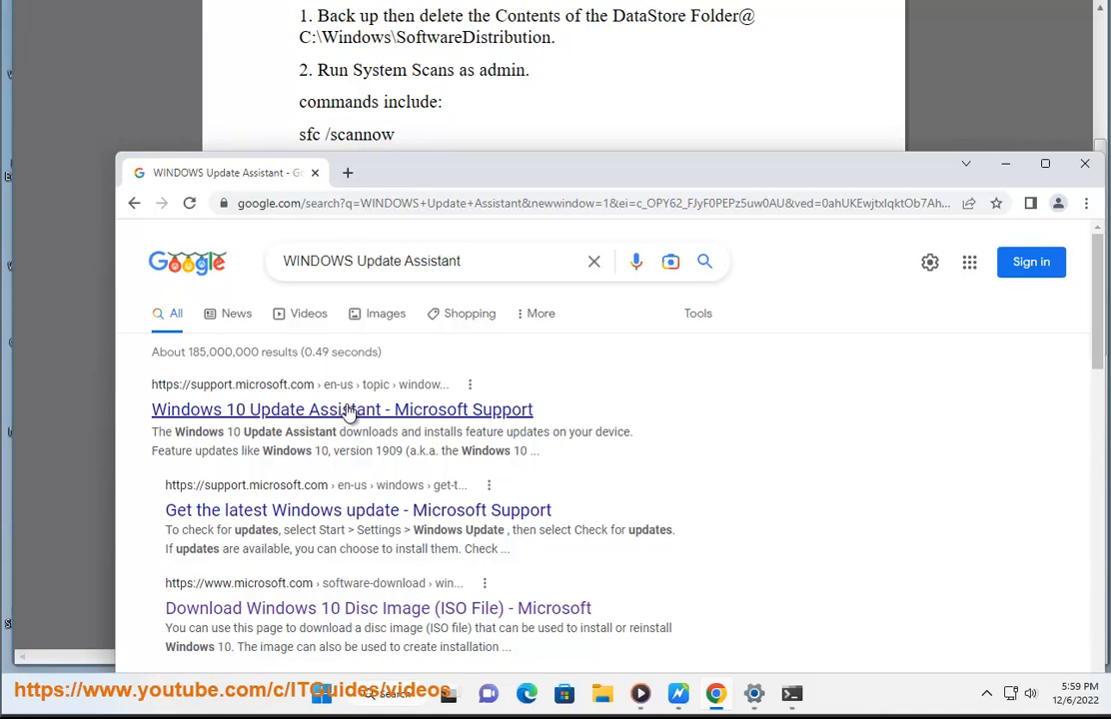
pyautogui.rightClick(349, 415)
pyautogui.click(367, 426)
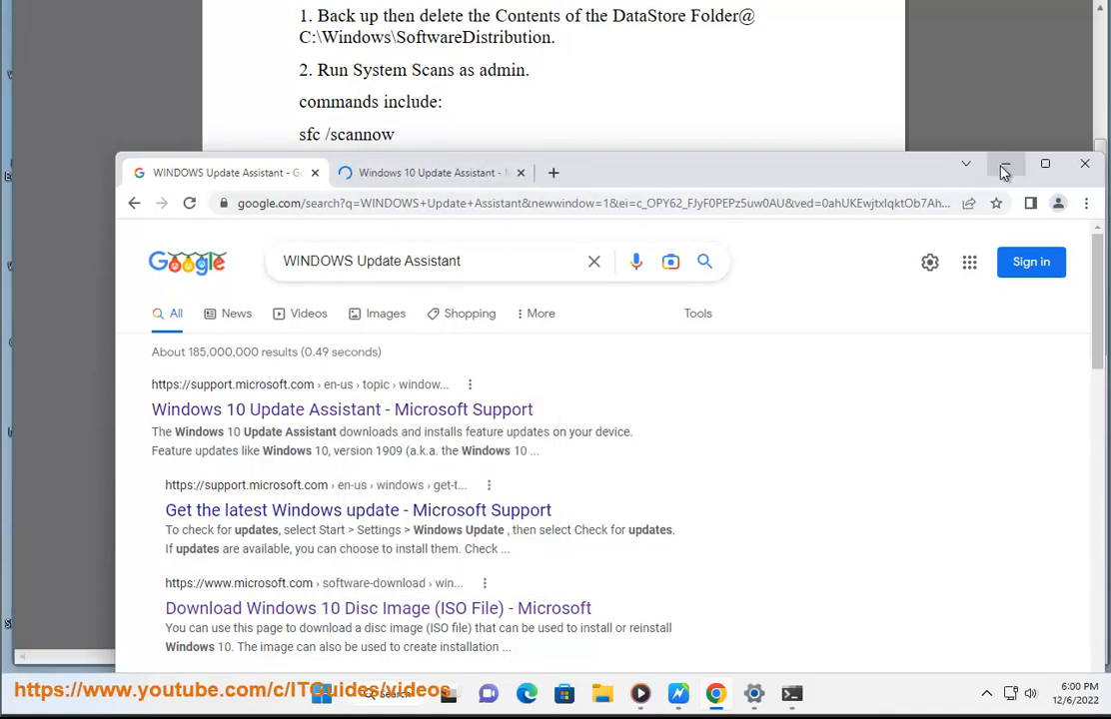
# Search Google for "windows update catalog", open the Microsoft Update Catalog site and highlight its web address
pyautogui.doubleClick(428, 263)
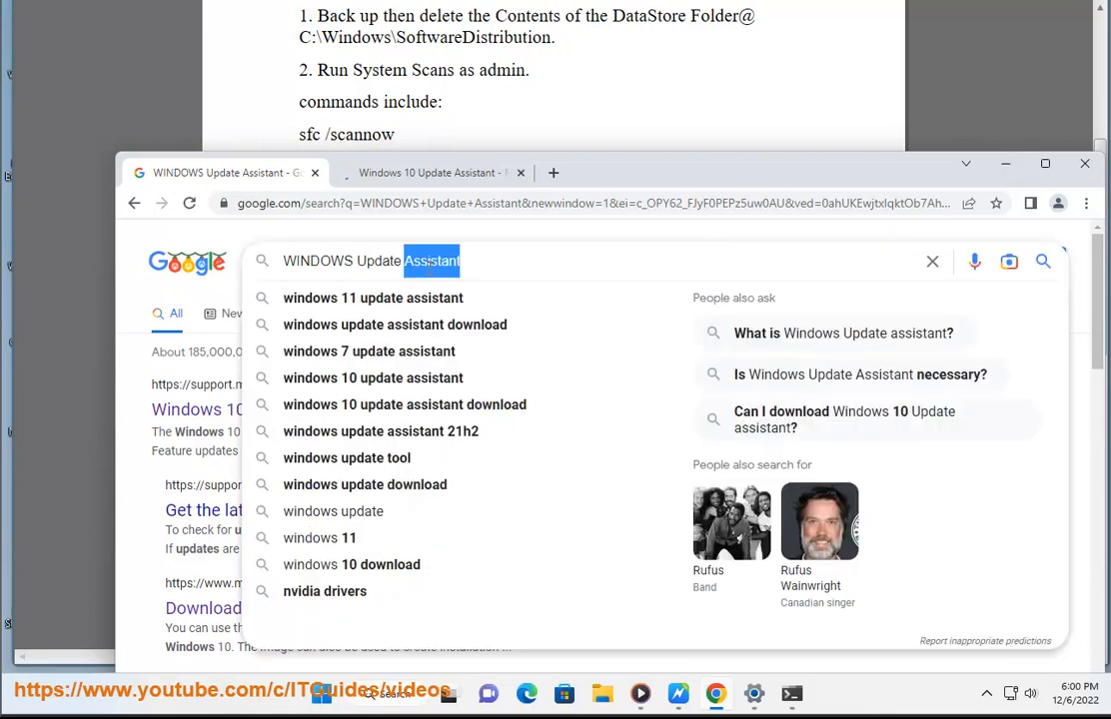
pyautogui.write('CA')
pyautogui.click(446, 301)
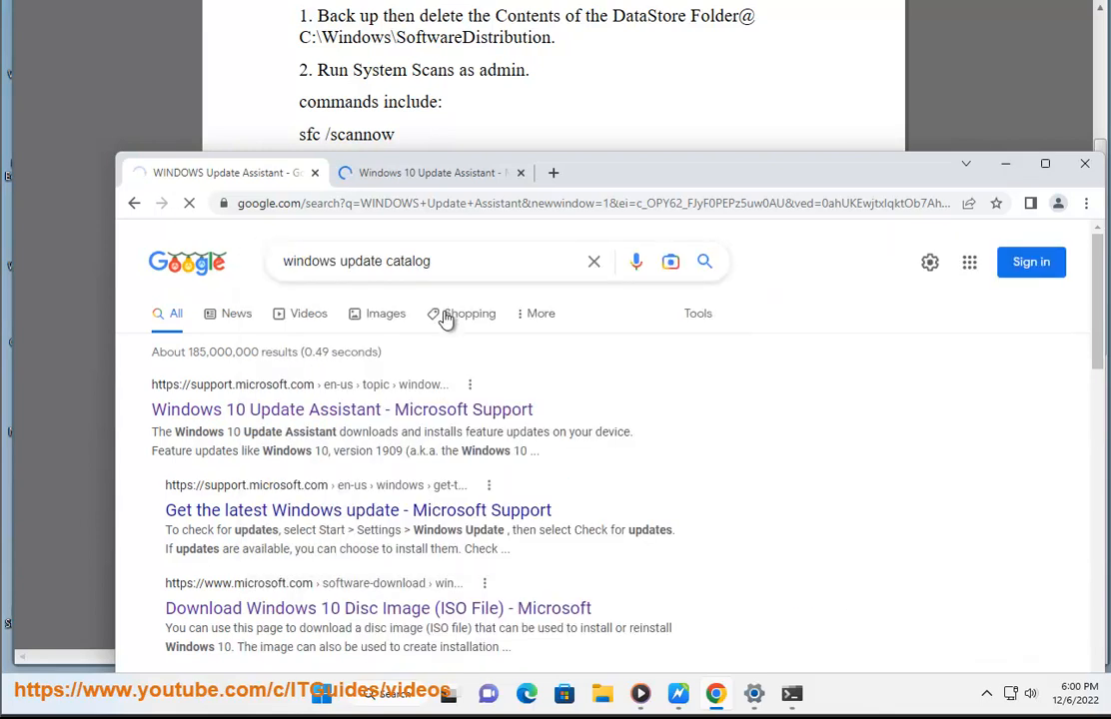
pyautogui.click(300, 412)
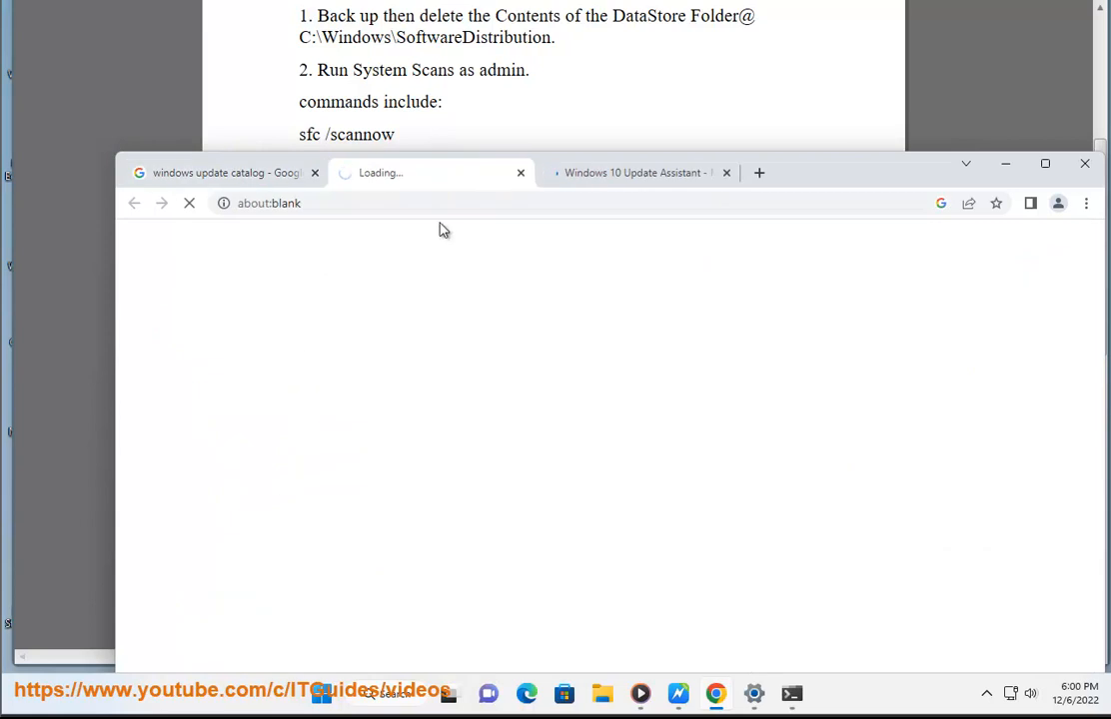
pyautogui.click(419, 203)
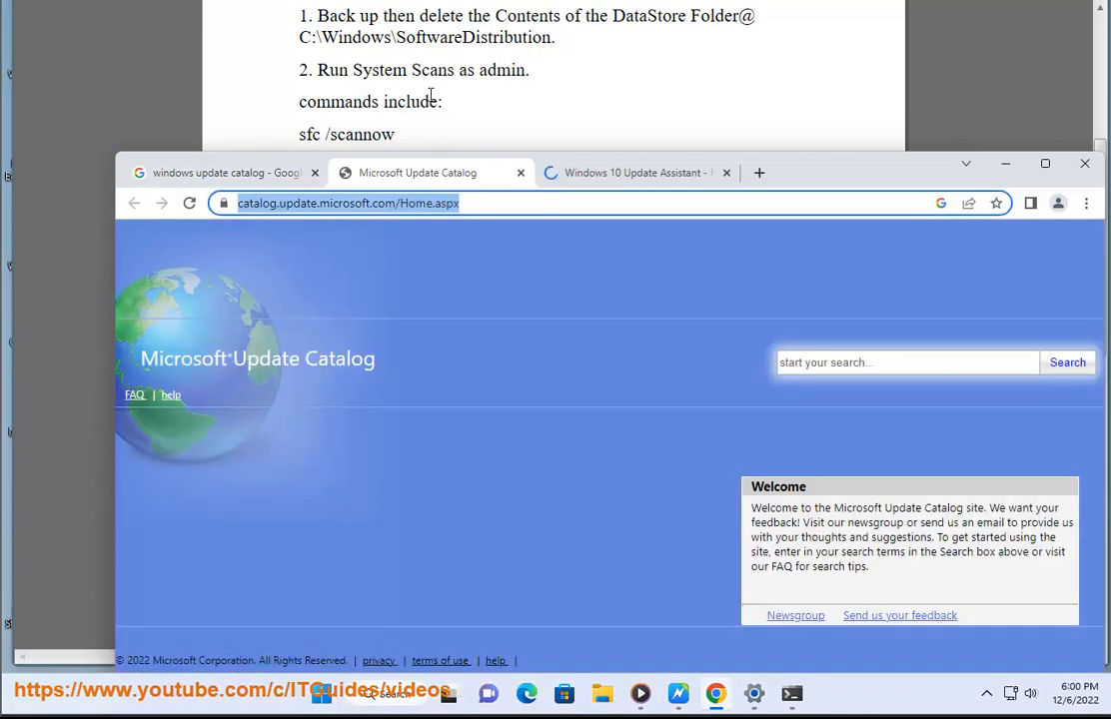
# Go back over the notes document, then switch to Settings and open the Windows Update history
pyautogui.click(429, 98)
pyautogui.scroll(5, 582, 285)
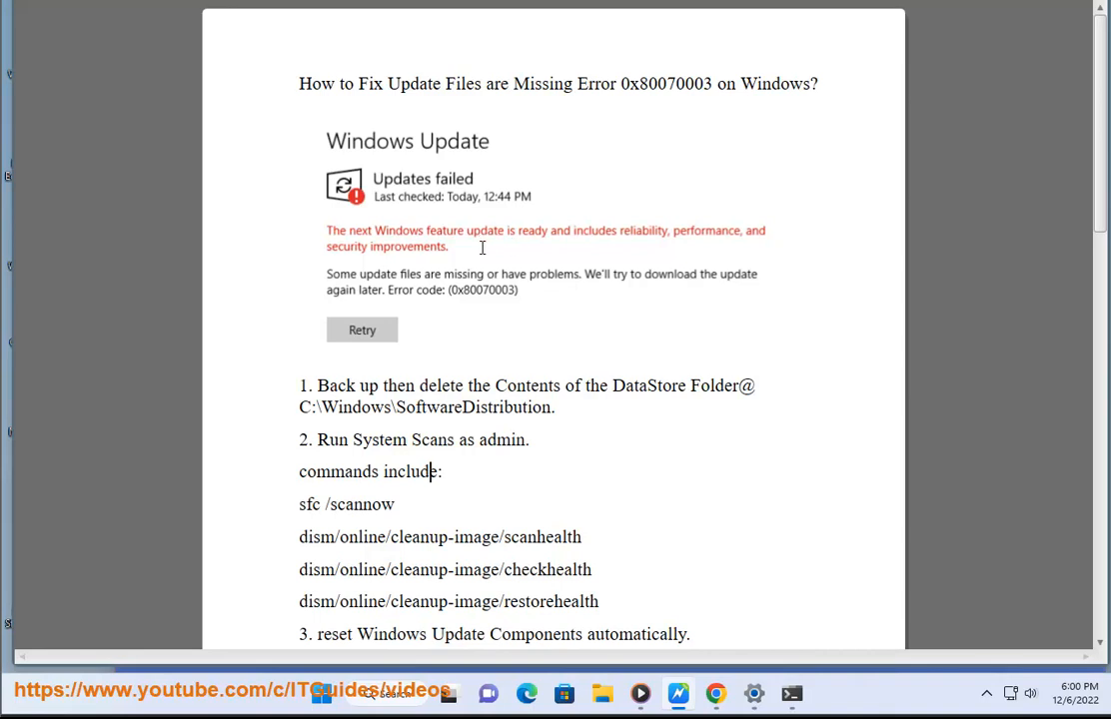
pyautogui.scroll(-2, 717, 456)
pyautogui.click(754, 691)
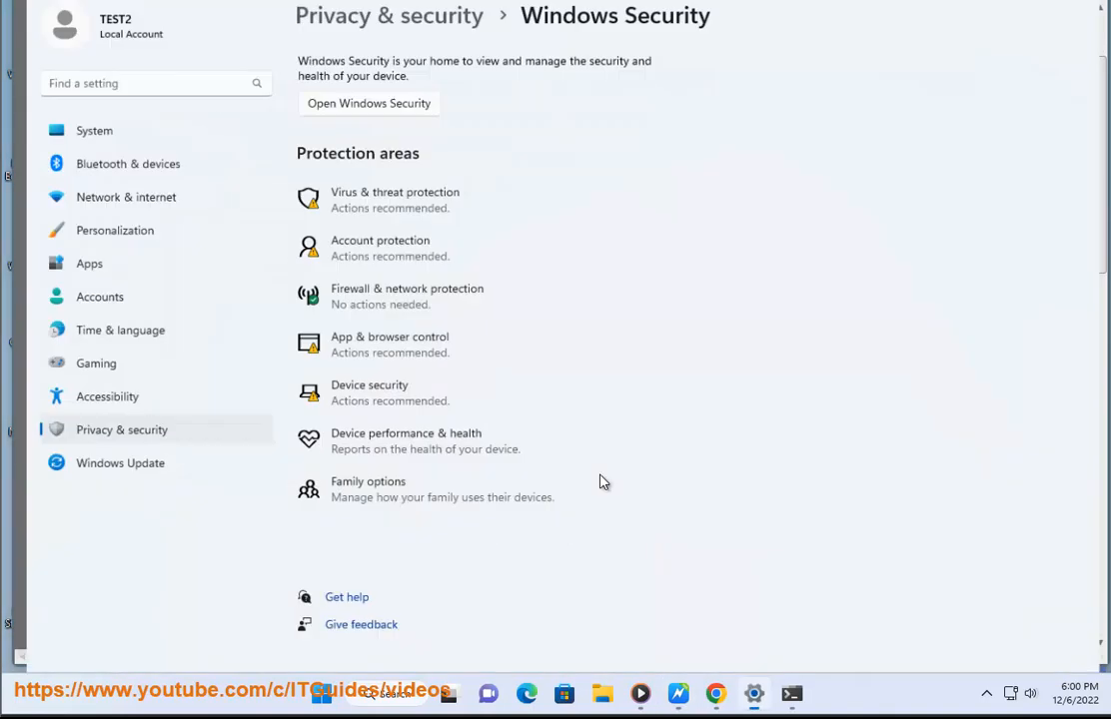
pyautogui.click(104, 428)
pyautogui.click(113, 456)
pyautogui.click(476, 327)
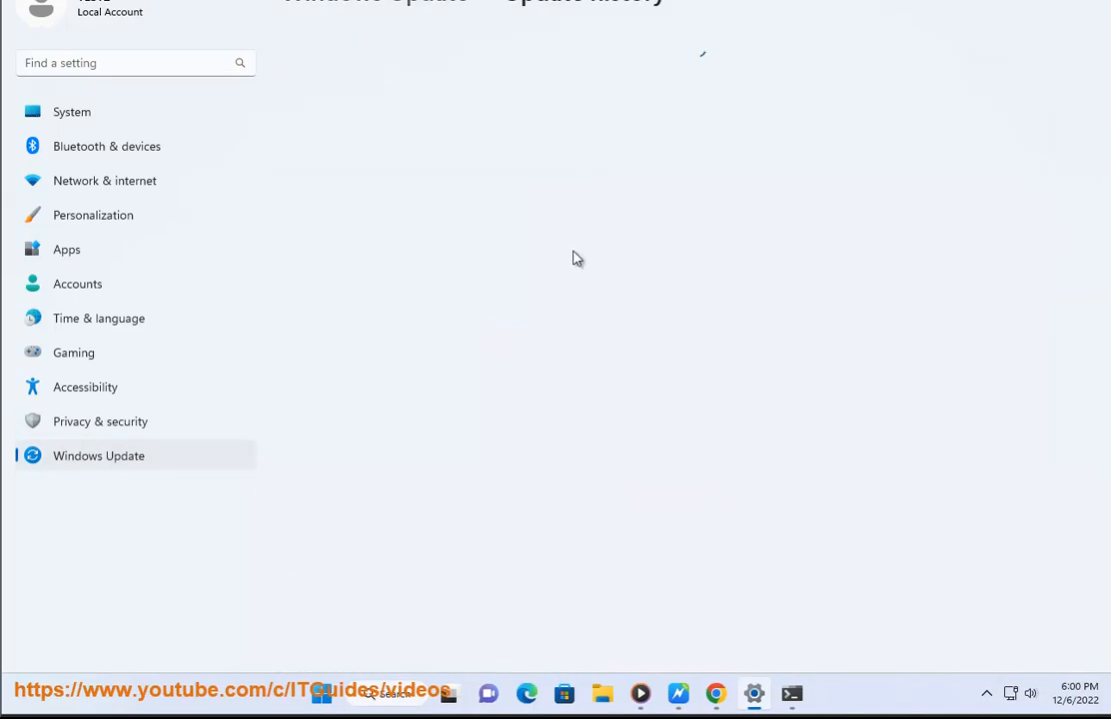
# Copy the number KB5019980 from the update history and search the Microsoft Update Catalog for it
pyautogui.doubleClick(761, 148)
pyautogui.press('super+c')
pyautogui.rightClick(766, 150)
pyautogui.click(805, 164)
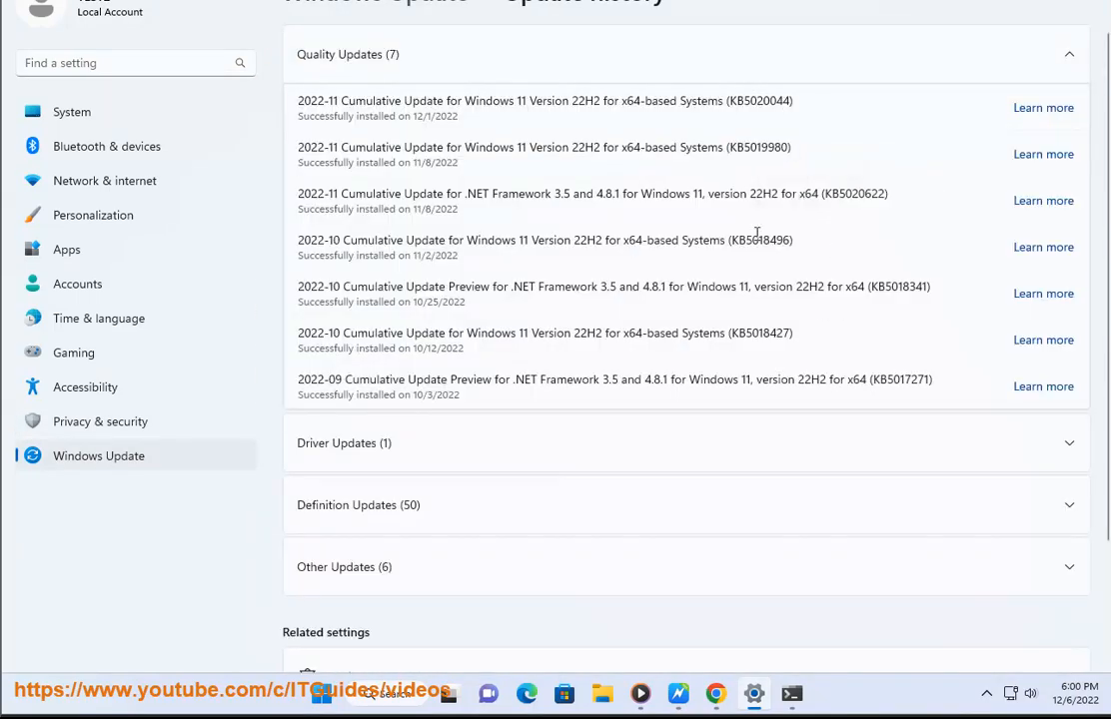
pyautogui.click(715, 689)
pyautogui.click(802, 363)
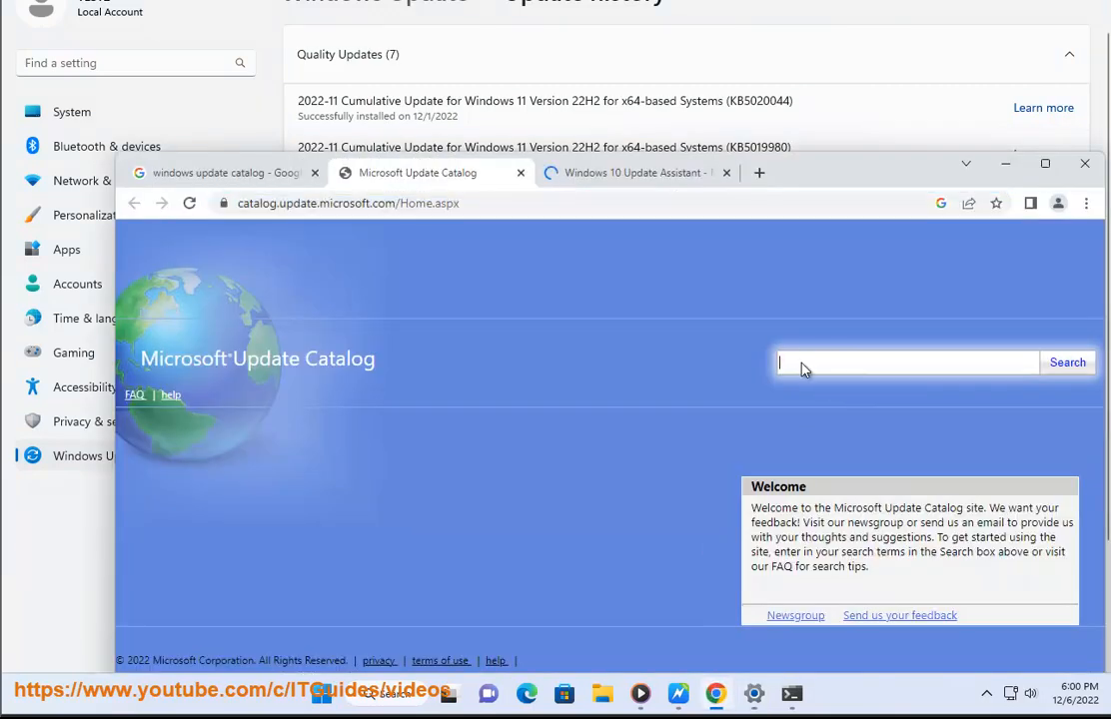
pyautogui.rightClick(802, 362)
pyautogui.click(865, 192)
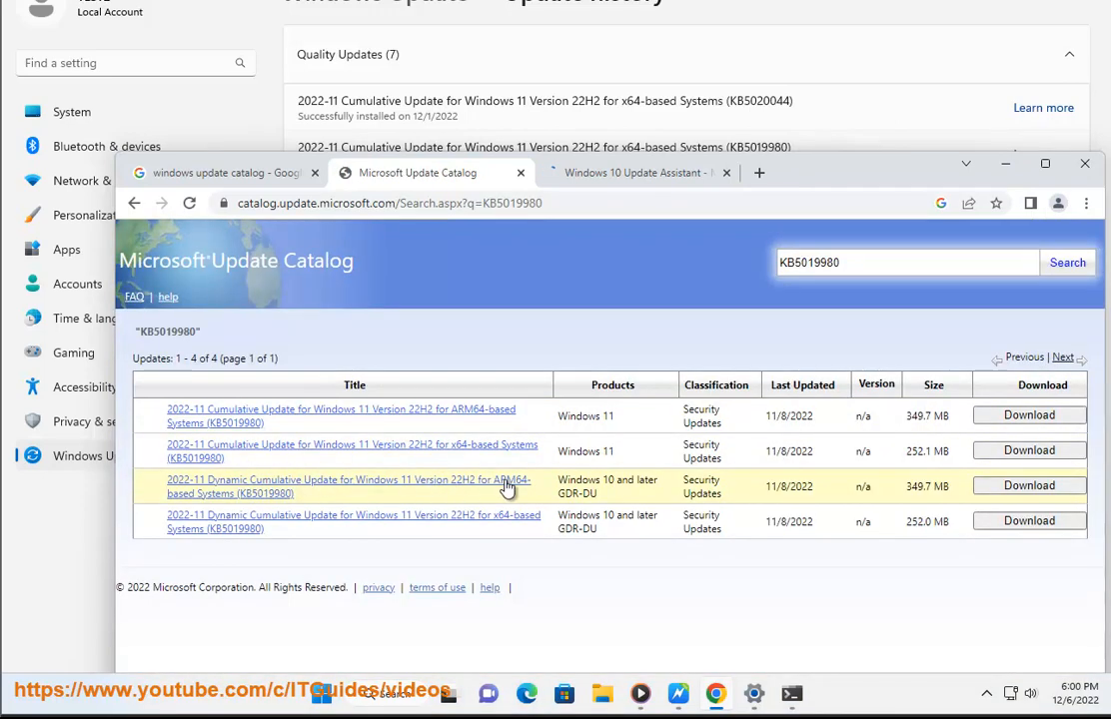
# Open System Information, check the System Type entry, and close the window
pyautogui.click(390, 702)
pyautogui.write('SYS')
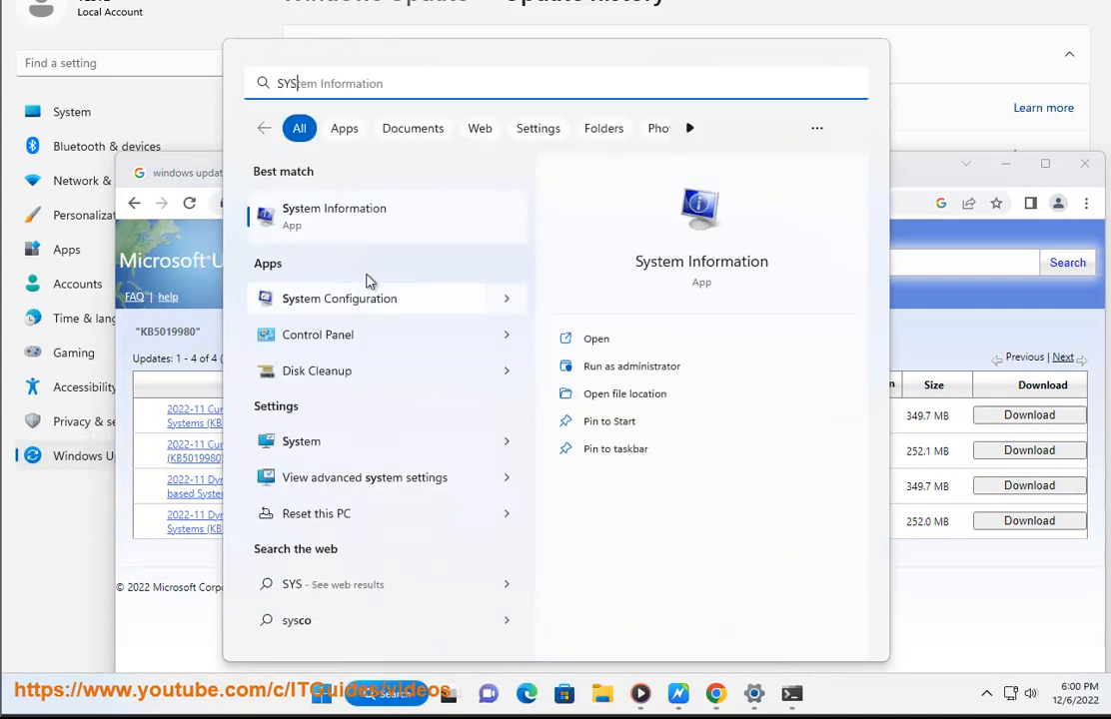
pyautogui.click(362, 215)
pyautogui.click(602, 178)
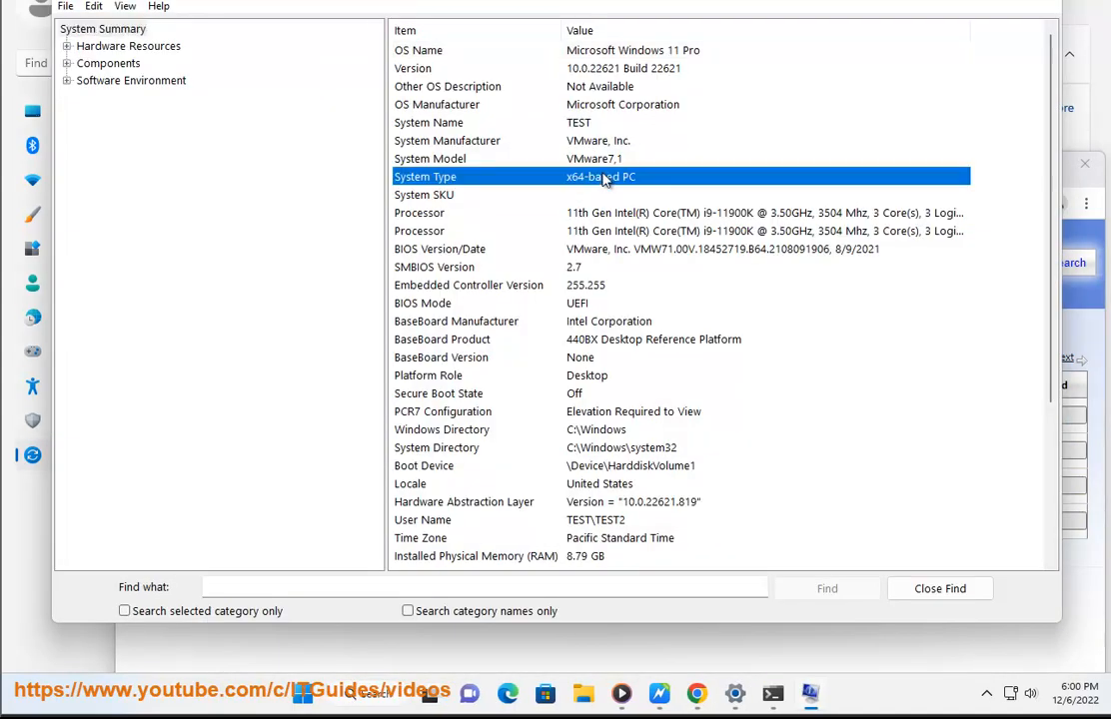
pyautogui.hotkey('alt', 'F4')
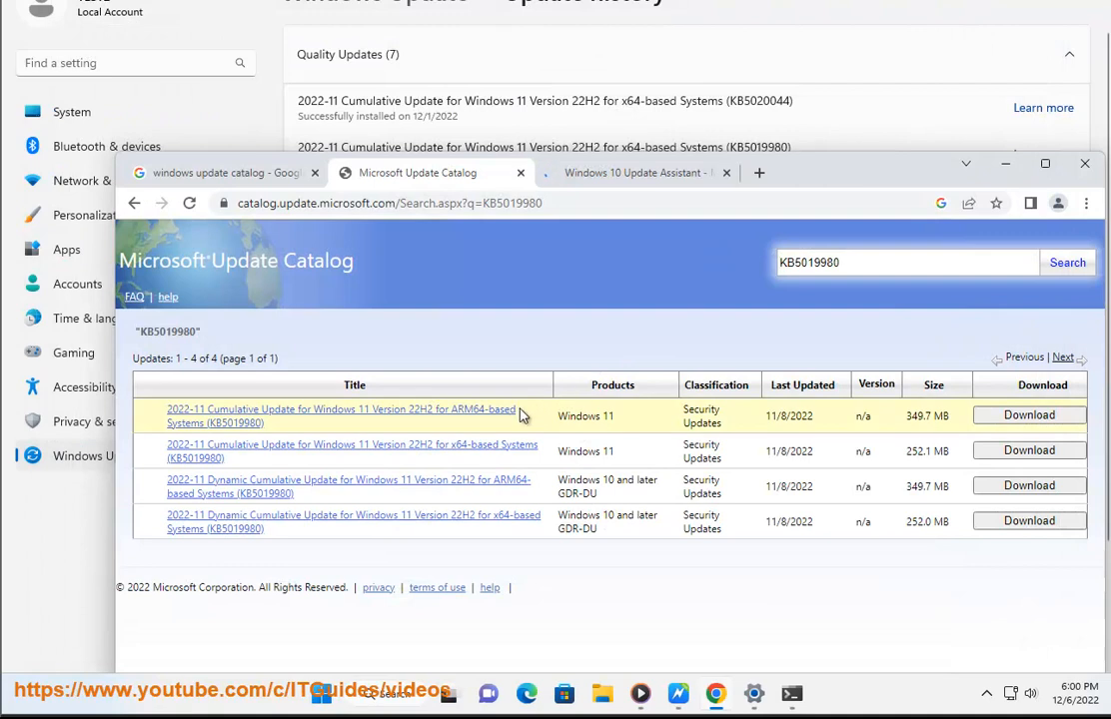
# Open the download window for the 2022-11 Cumulative Update for Windows 11 Version 22H2 for x64-based Systems, then close it
pyautogui.click(1030, 455)
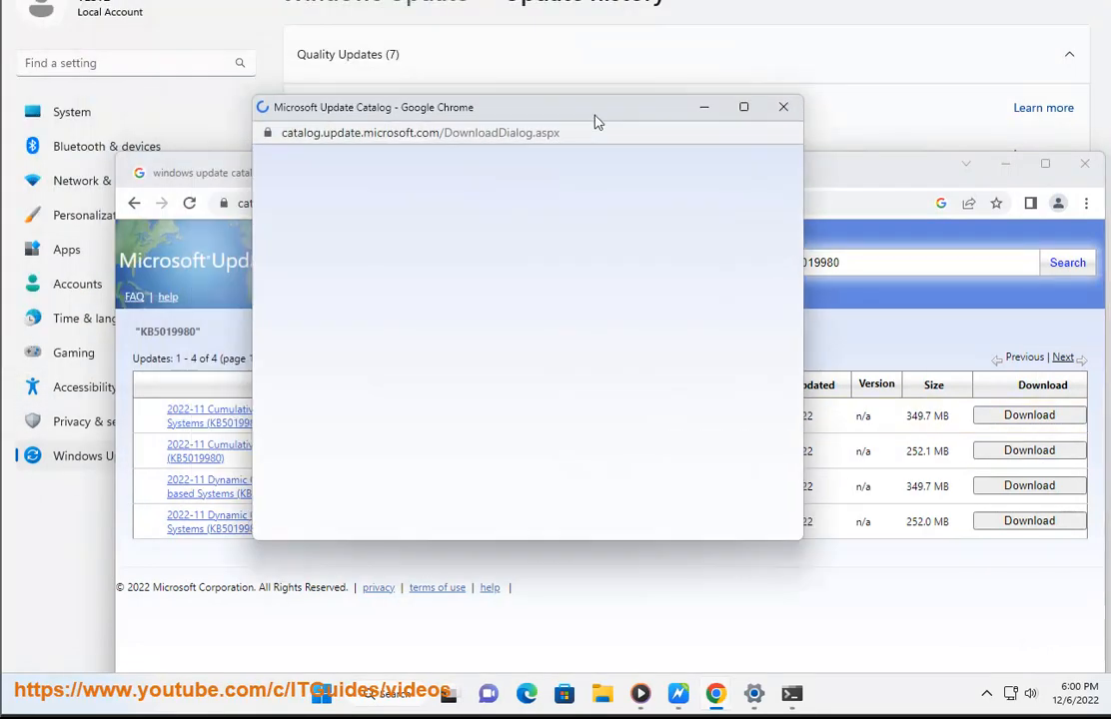
pyautogui.moveTo(596, 119); pyautogui.dragTo(701, 134)
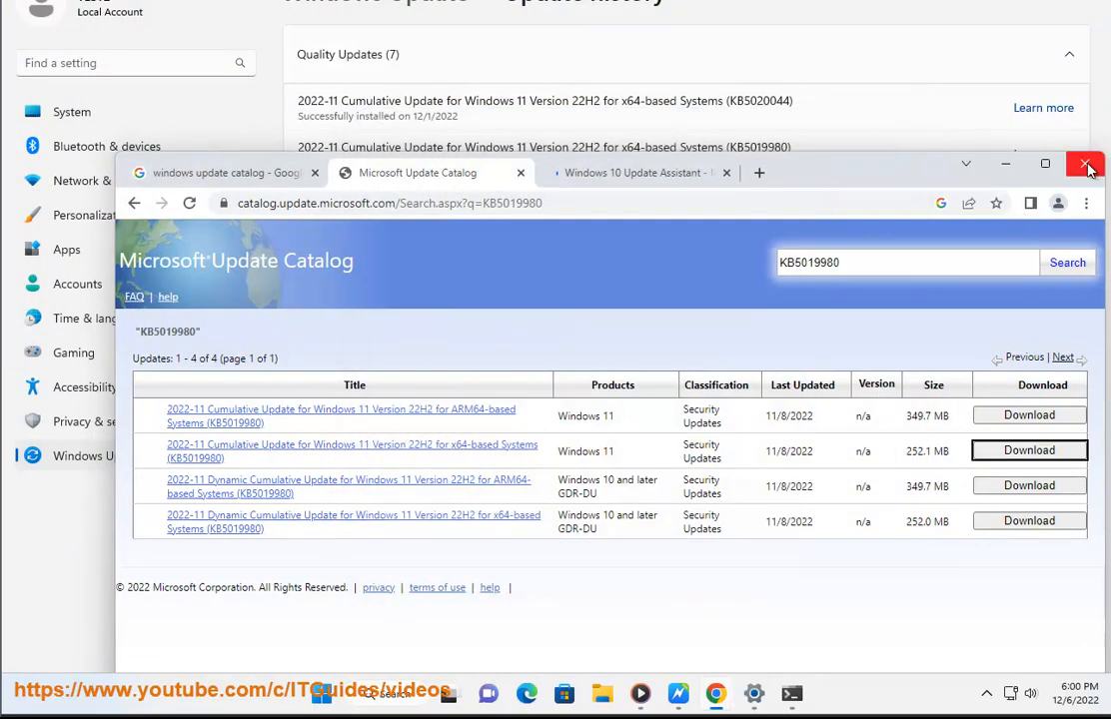
# Switch to the Windows 10 Update Assistant support page and look through its download and update instructions
pyautogui.click(637, 178)
pyautogui.scroll(-3, 756, 328)
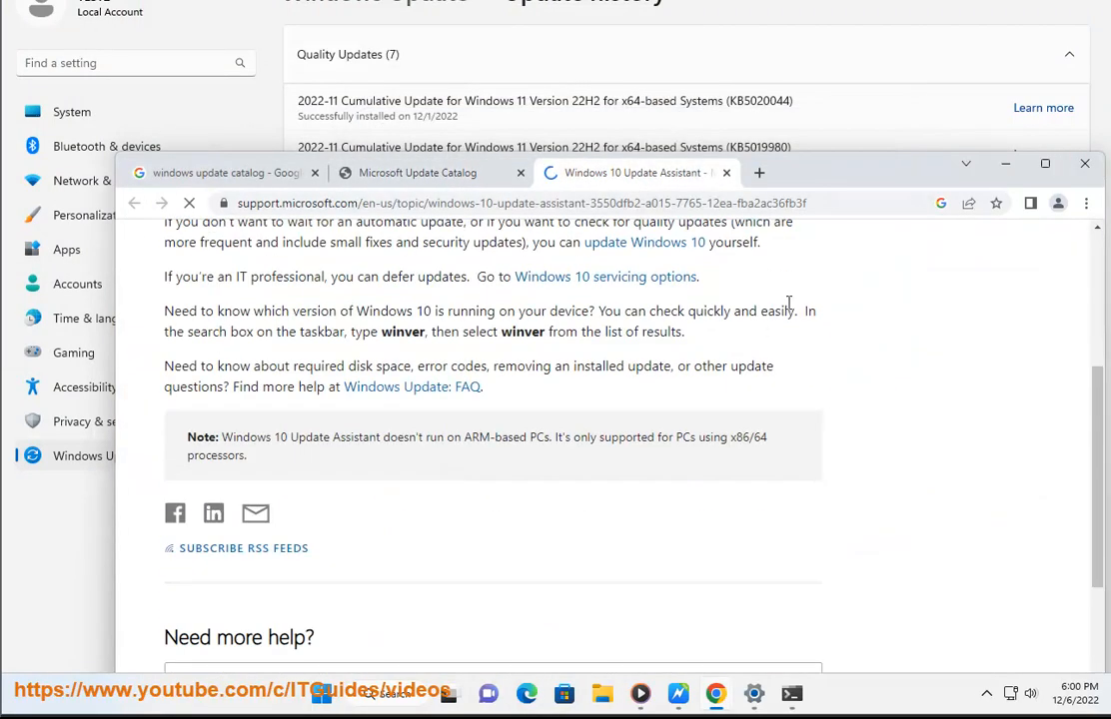
pyautogui.scroll(1, 570, 360)
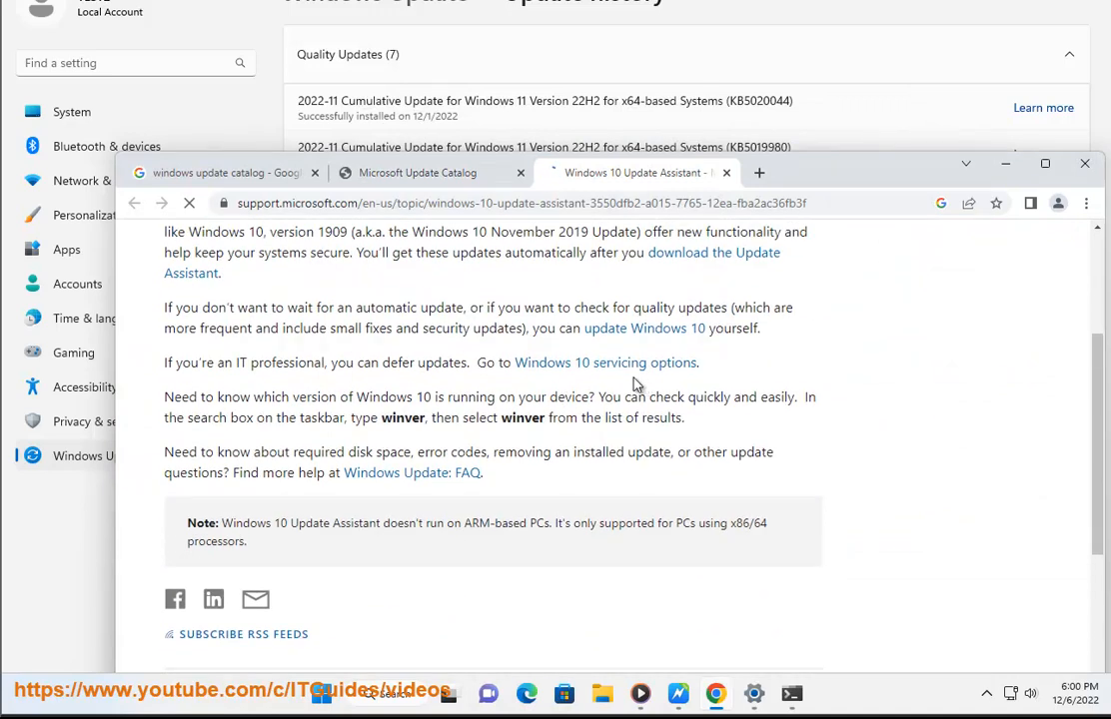
# Read the Windows 10 Update Assistant page, highlight its download sentence, and minimise the browser and Settings windows to reveal the notes document
pyautogui.scroll(-3, 577, 406)
pyautogui.scroll(4, 576, 407)
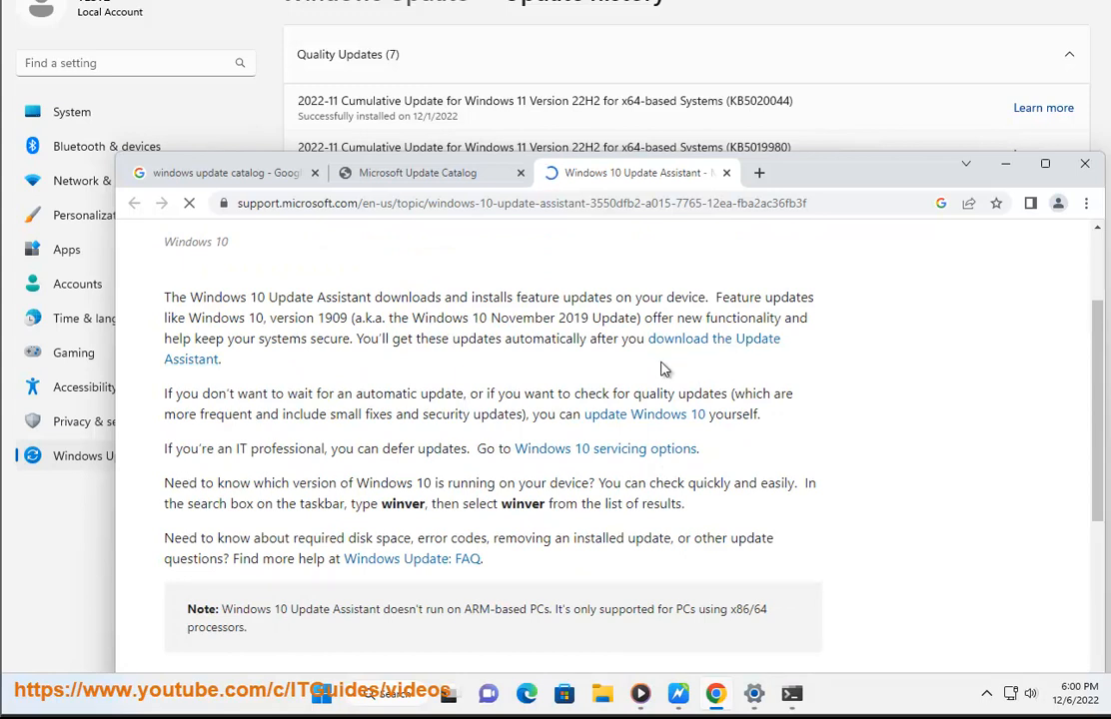
pyautogui.moveTo(589, 338); pyautogui.dragTo(594, 352)
pyautogui.click(1005, 164)
pyautogui.click(1003, 2)
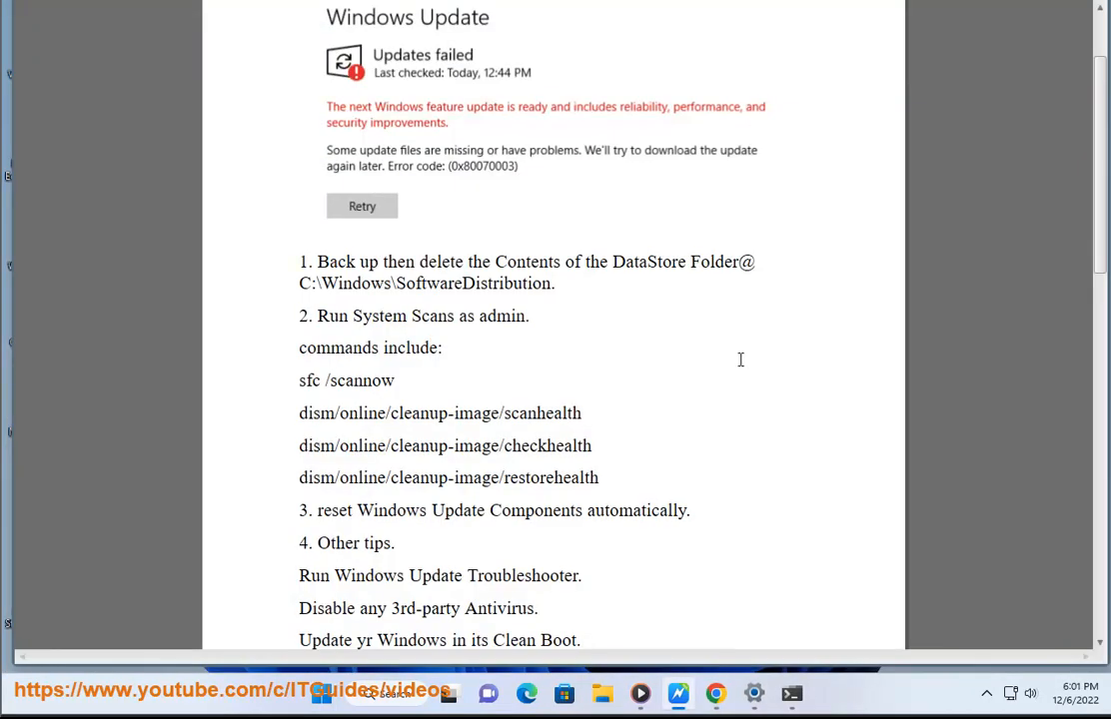
# Open Registry Editor and go to the key HKEY_LOCAL_MACHINE\SYSTEM\CurrentControlSet\Services\WIMMount
pyautogui.scroll(-5, 596, 495)
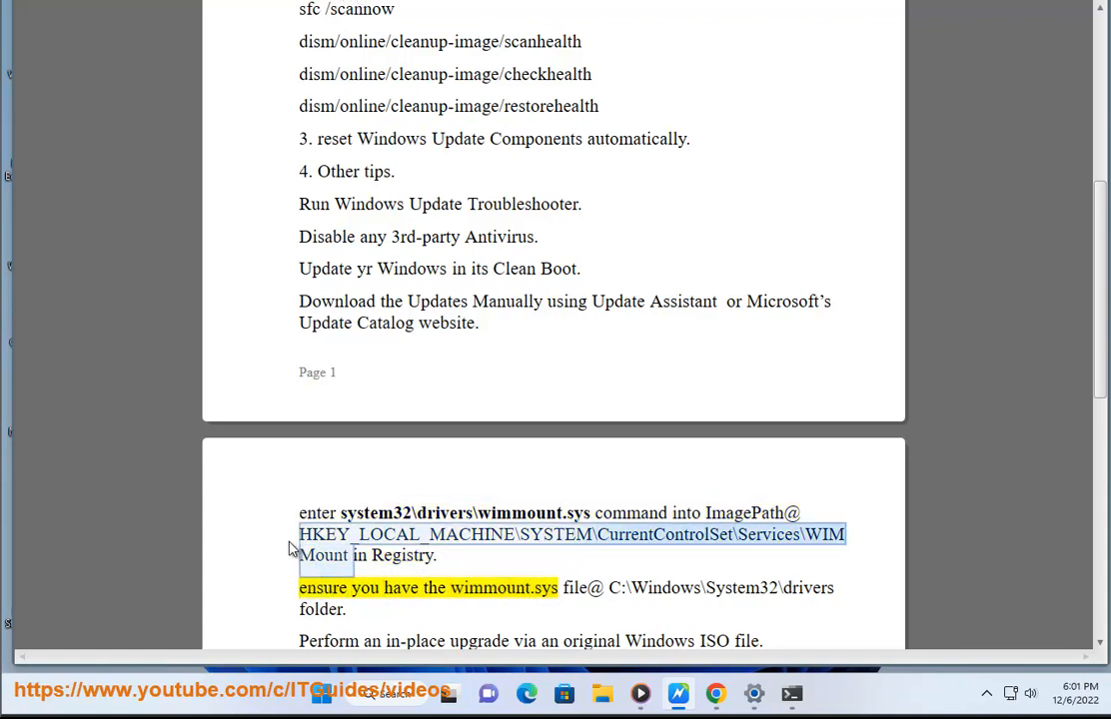
pyautogui.click(419, 705)
pyautogui.write('REG')
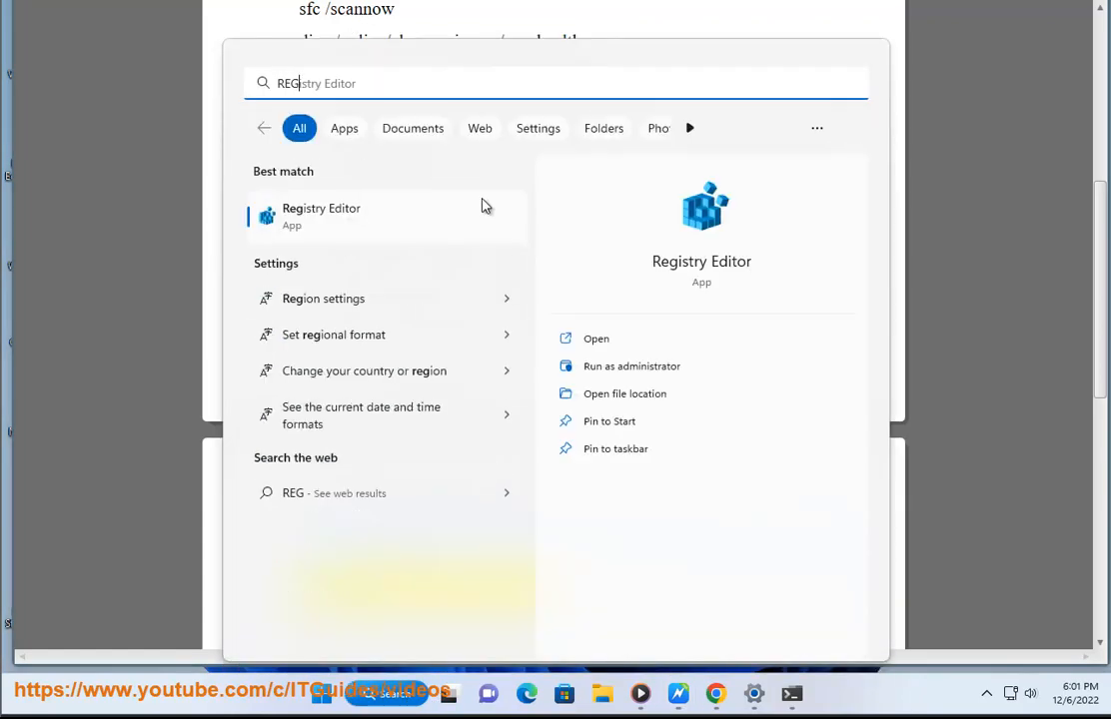
pyautogui.click(426, 233)
pyautogui.click(464, 446)
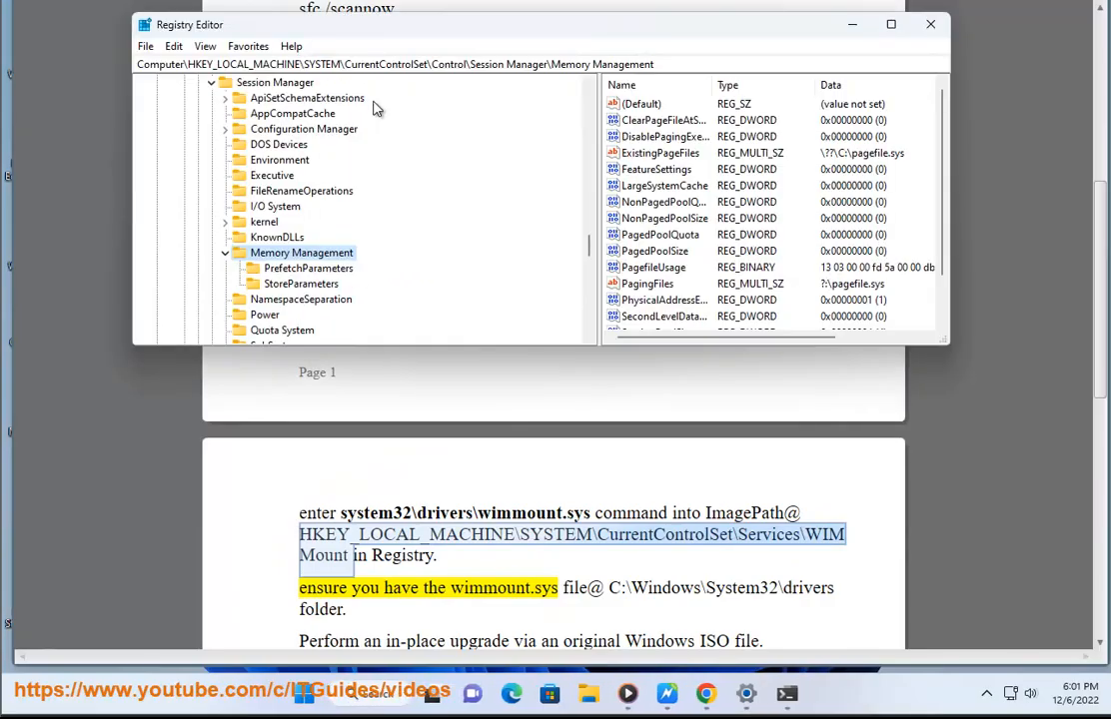
pyautogui.moveTo(654, 64); pyautogui.dragTo(513, 64)
pyautogui.hotkey('ctrl', 'a')
pyautogui.write('HKEY_LOCAL_MACHINE\\SYSTEM\\CurrentControlSet\\Services\\WIMMount')
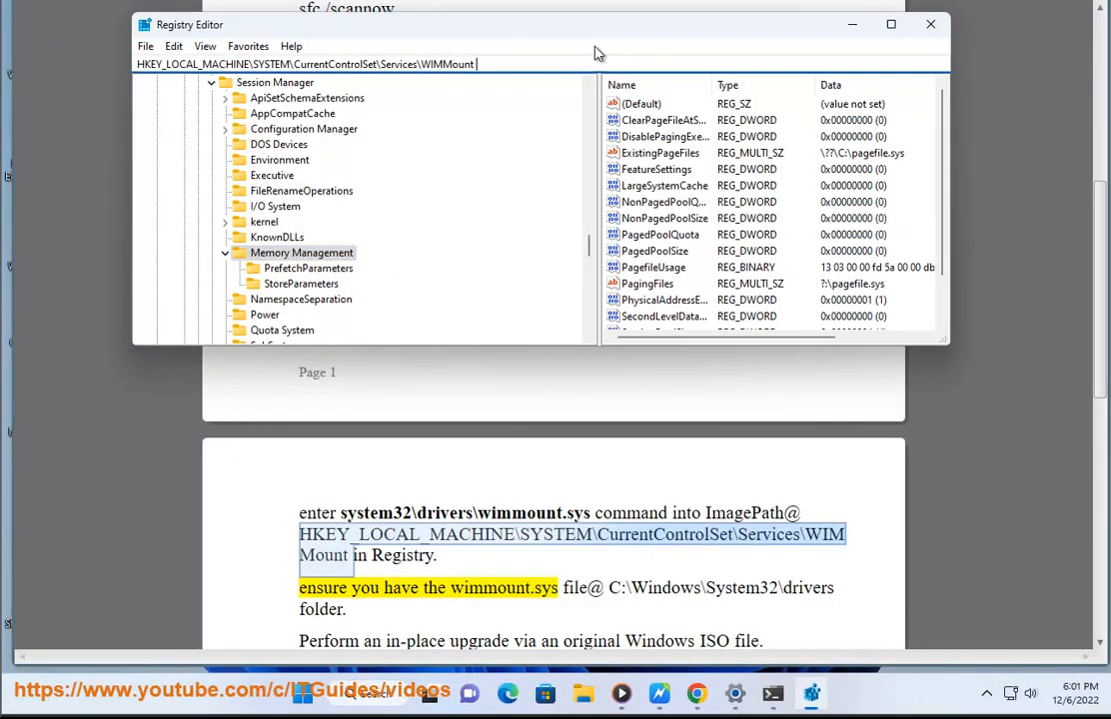
pyautogui.press('Return')
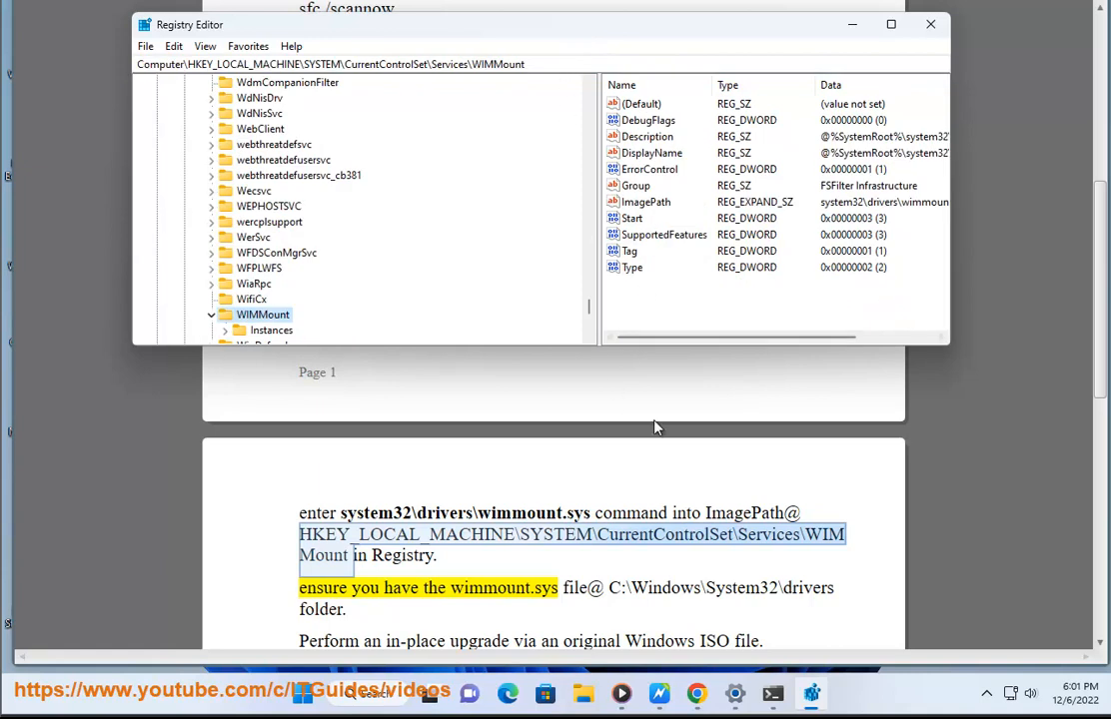
# Check the value data of ImagePath under WIMMount, accept it as it is, and close Registry Editor
pyautogui.doubleClick(645, 202)
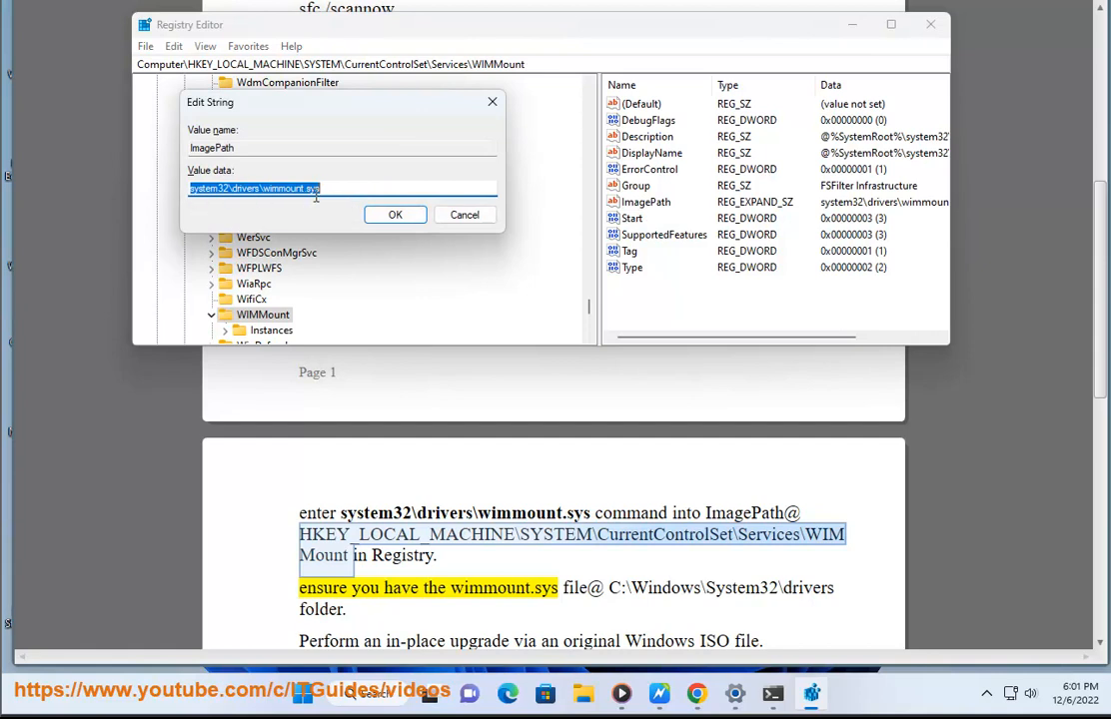
pyautogui.click(394, 215)
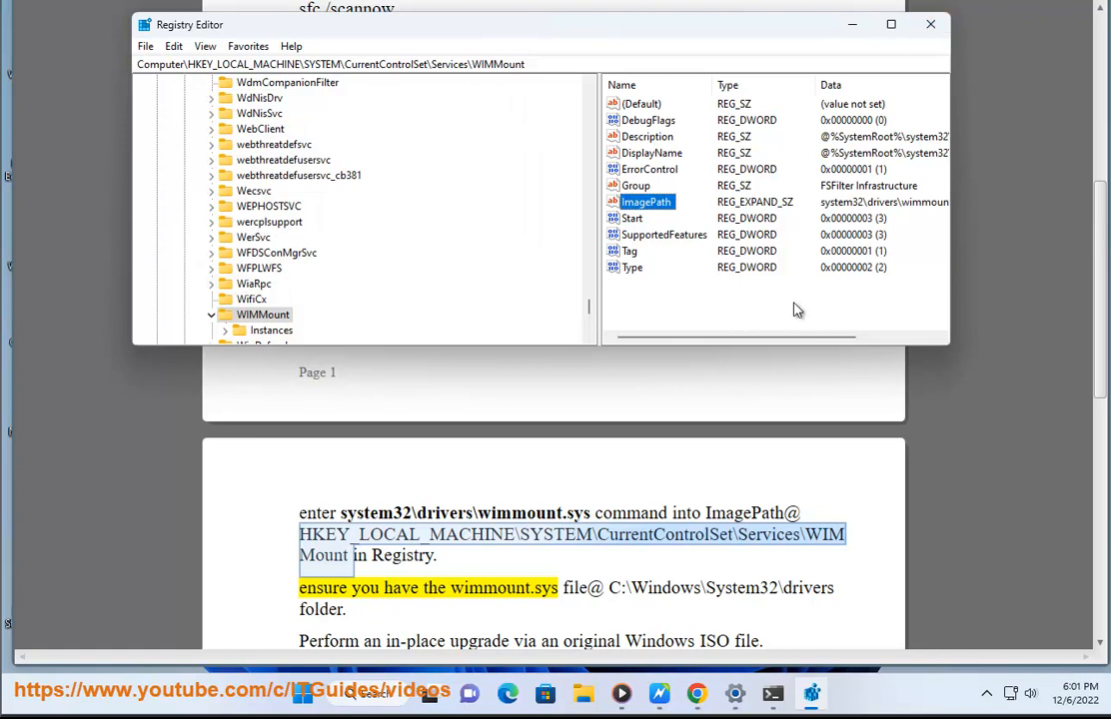
pyautogui.click(930, 30)
# Show the Restart option among the computer's power options and return to the notes document
pyautogui.click(320, 696)
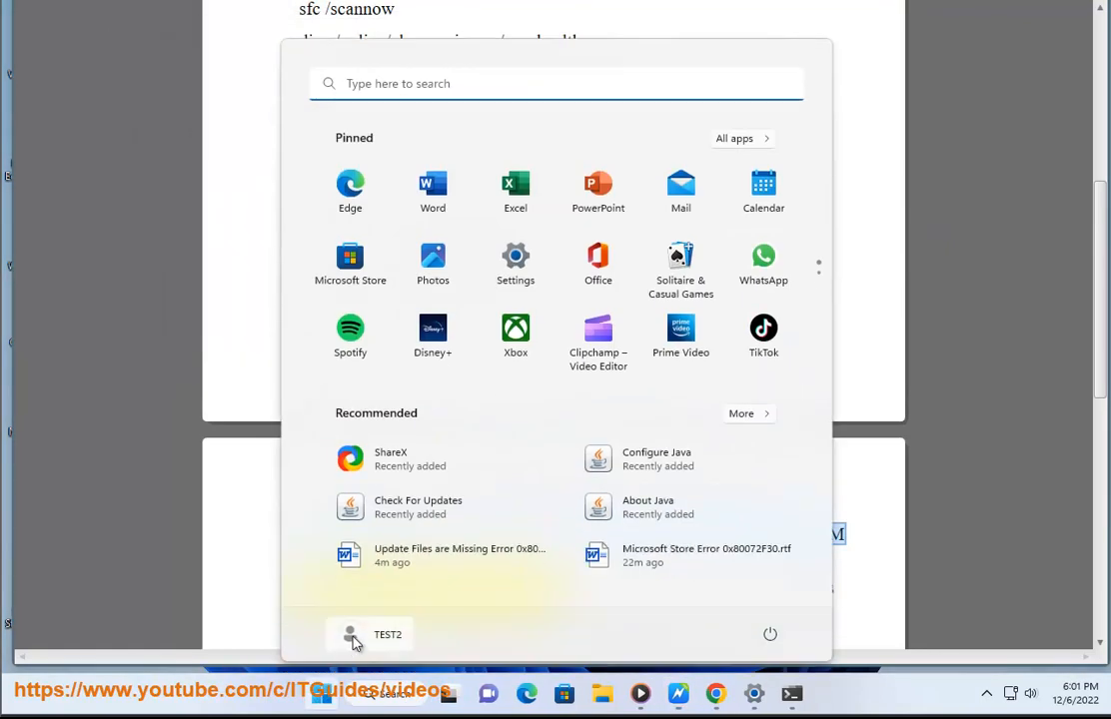
pyautogui.click(769, 634)
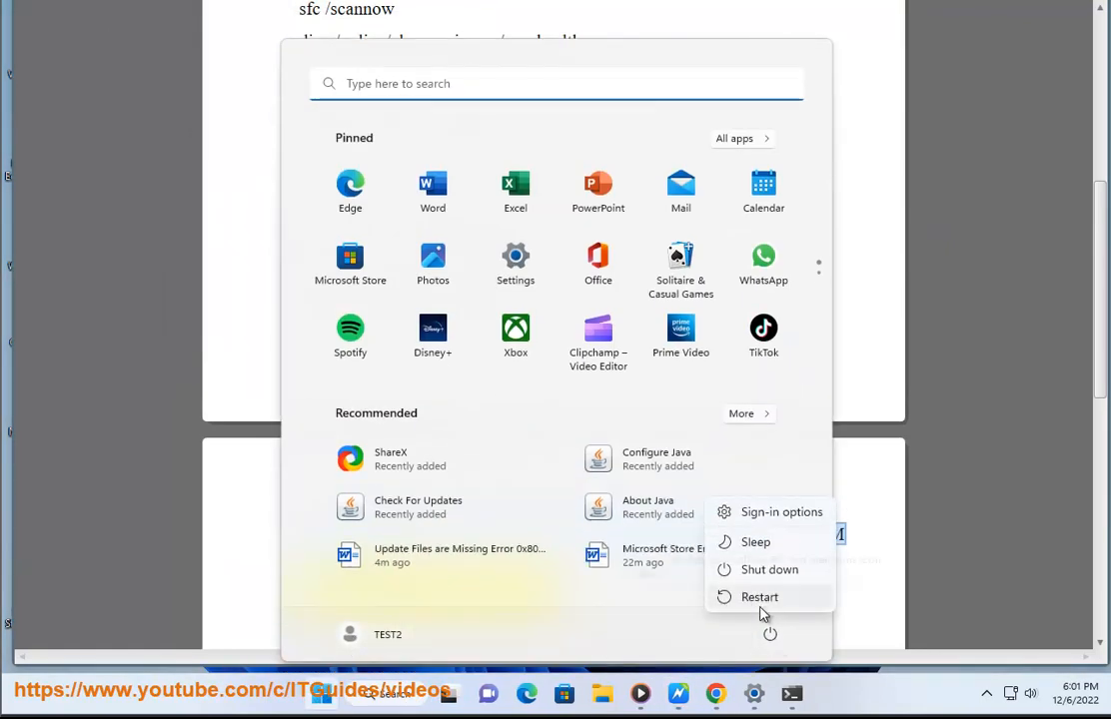
pyautogui.click(761, 599)
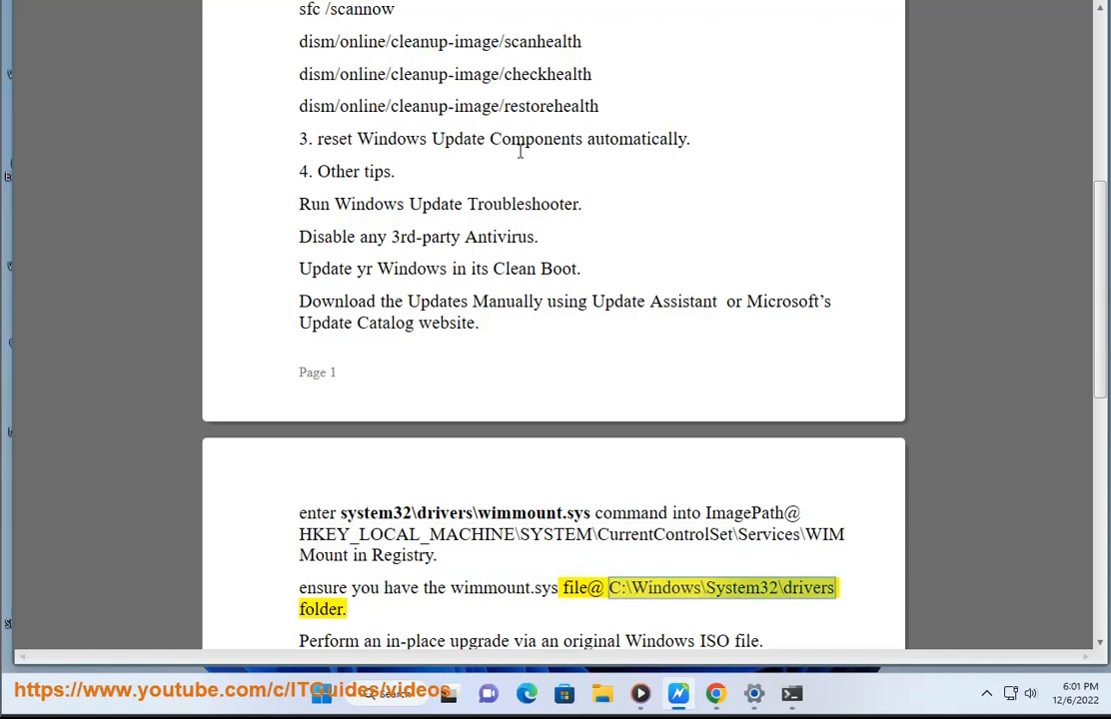
# Open the folder C:\Windows\System32\drivers in File Explorer and move its window clear of the notes text
pyautogui.scroll(-1, 405, 70)
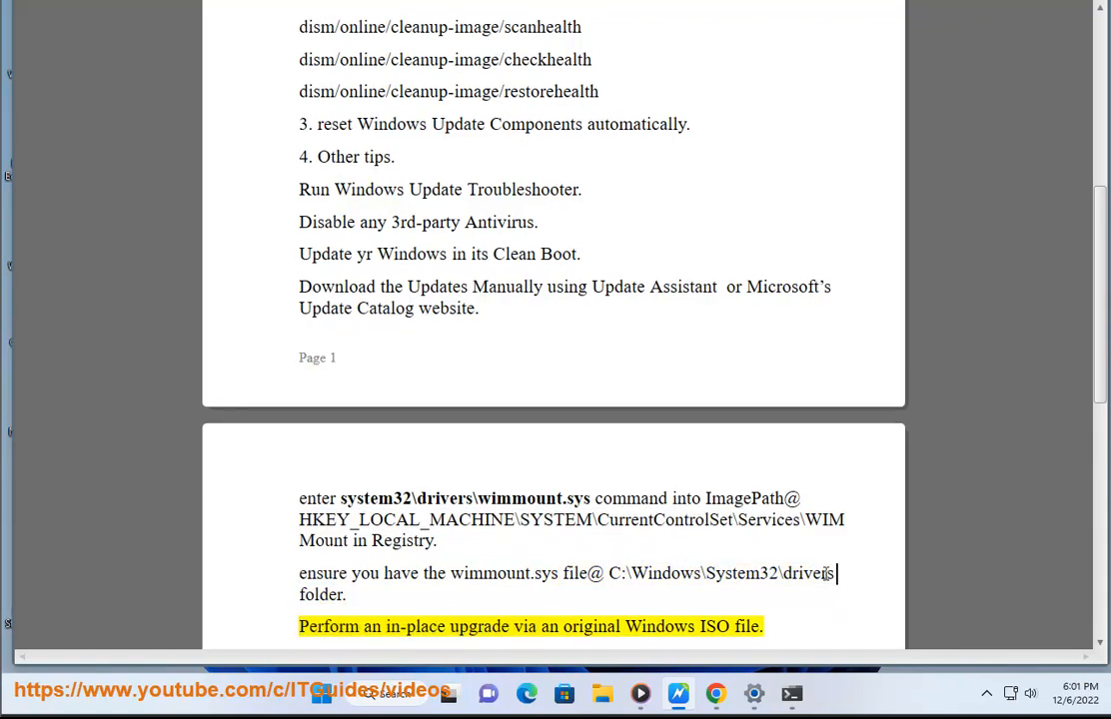
pyautogui.click(602, 694)
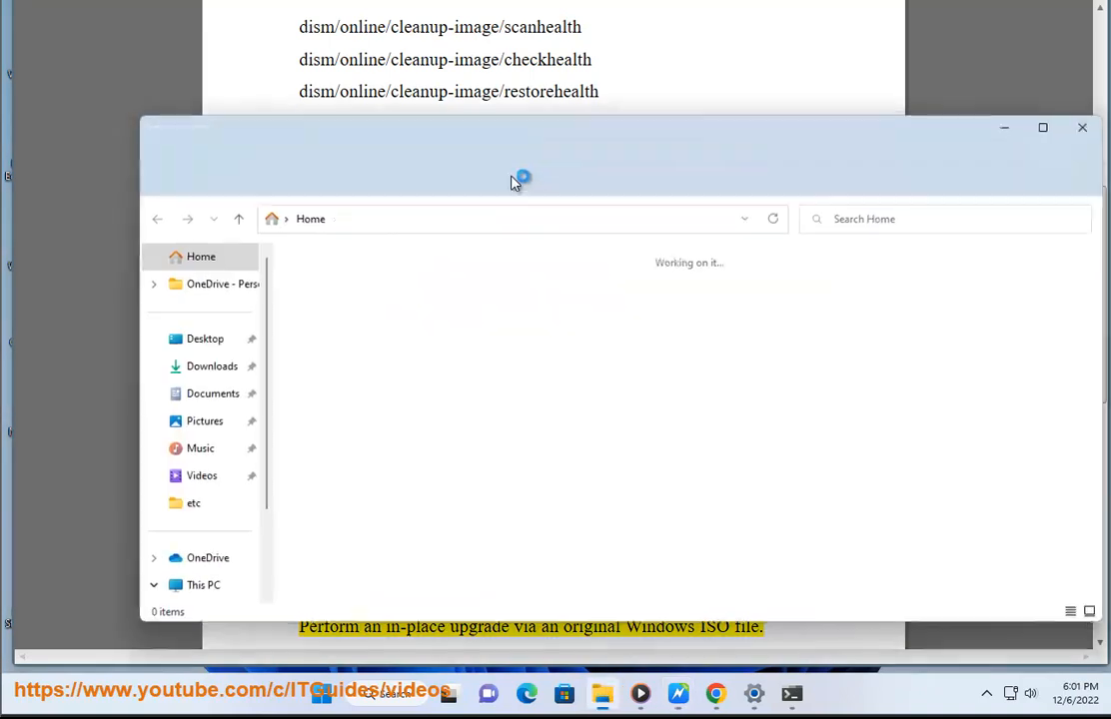
pyautogui.click(472, 224)
pyautogui.write('C:\\Windows\\System32\\drivers')
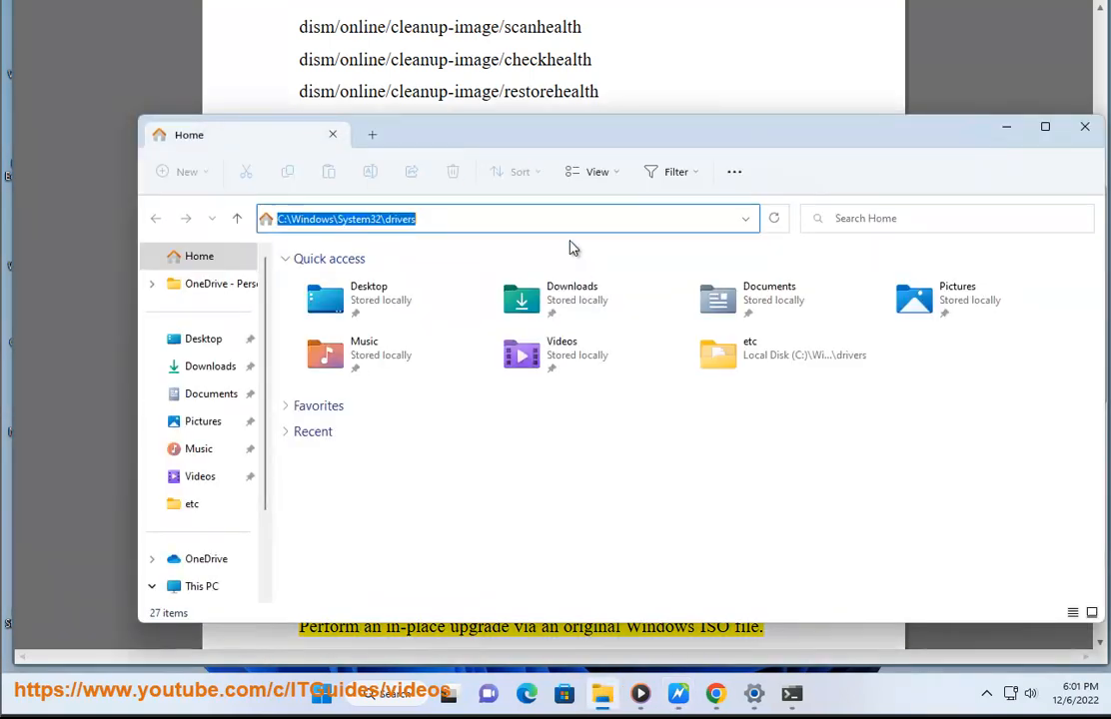
pyautogui.press('Return')
pyautogui.moveTo(528, 136); pyautogui.dragTo(502, 65)
# Jump to the files starting with w in the drivers folder and select wimmount.sys
pyautogui.click(530, 397)
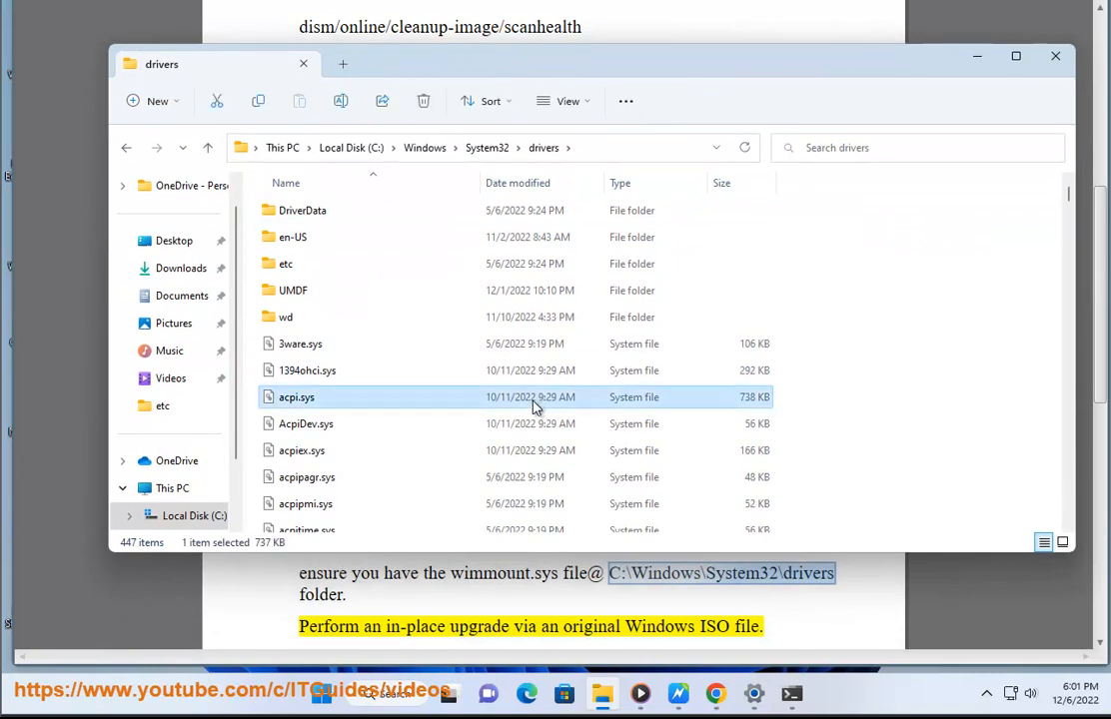
pyautogui.press('w')
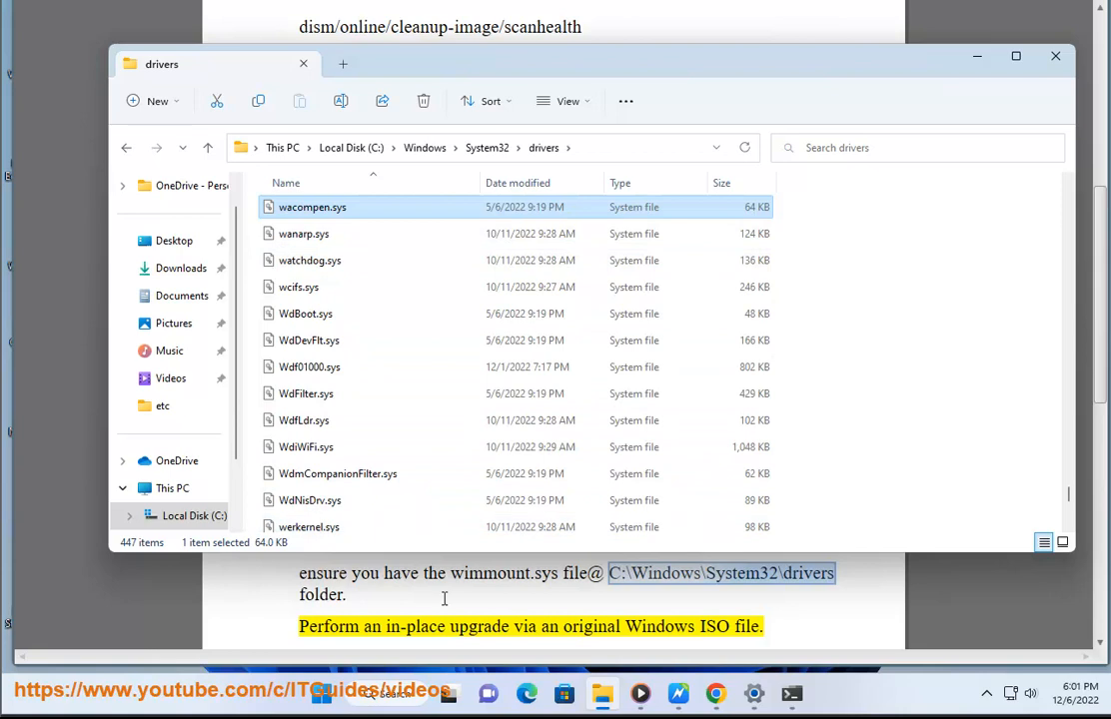
pyautogui.click(332, 452)
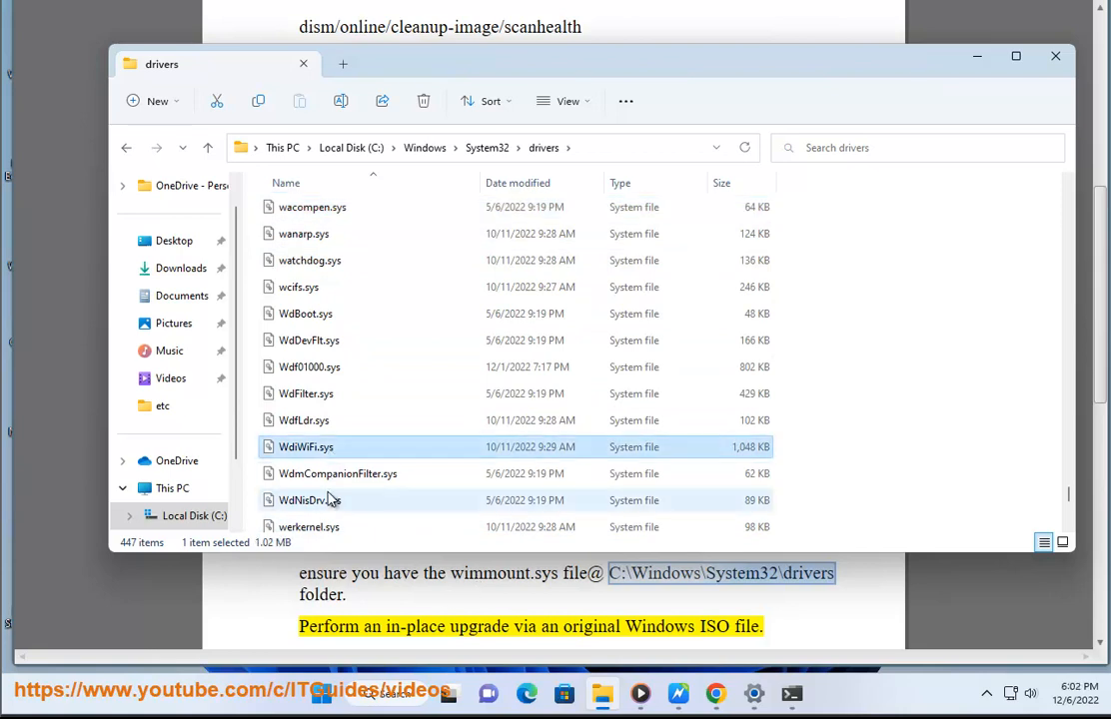
pyautogui.scroll(-3, 329, 496)
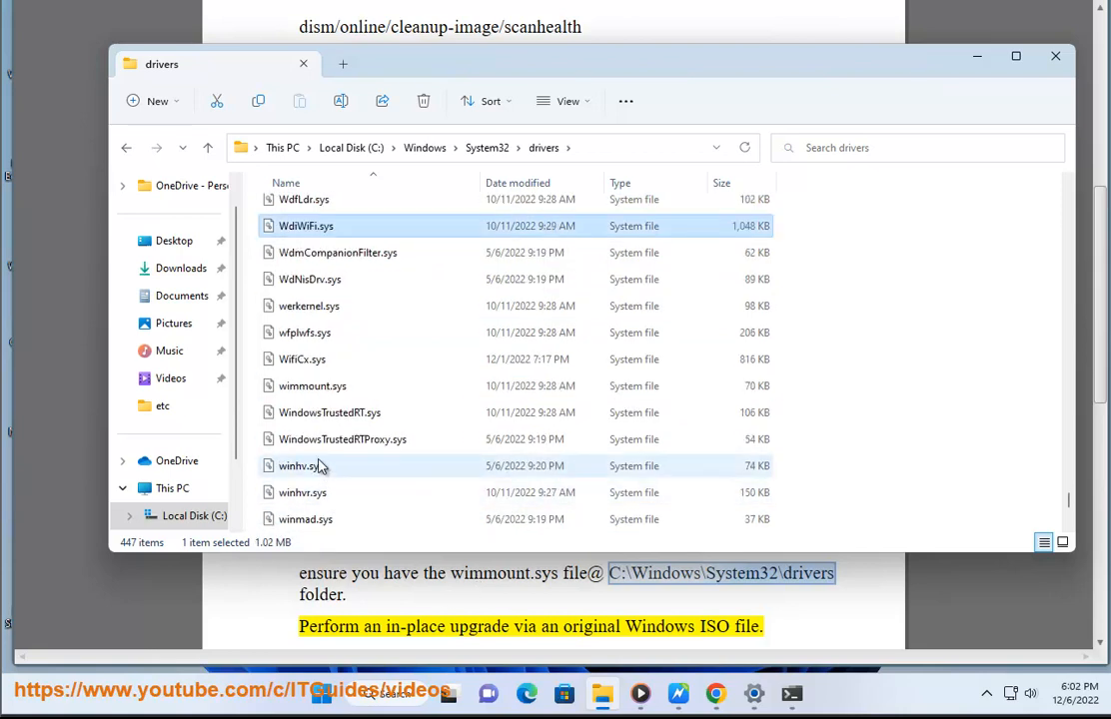
pyautogui.click(323, 396)
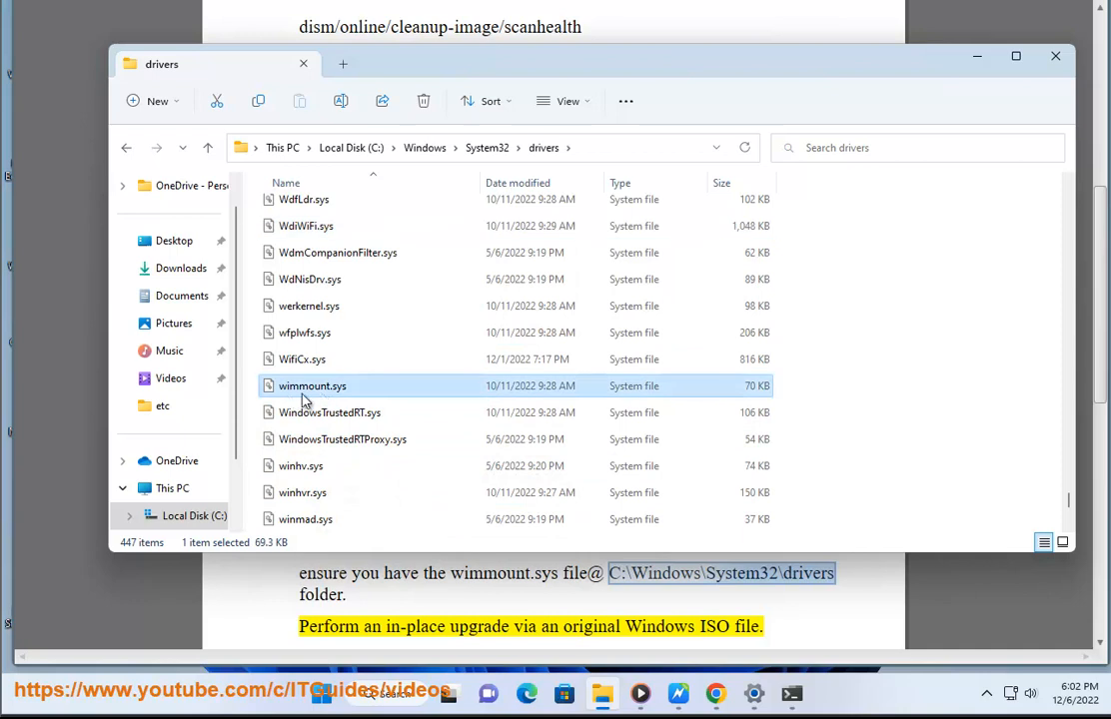
# Open the properties of wimmount.sys, examine the file description among its details, and close the dialog
pyautogui.rightClick(320, 398)
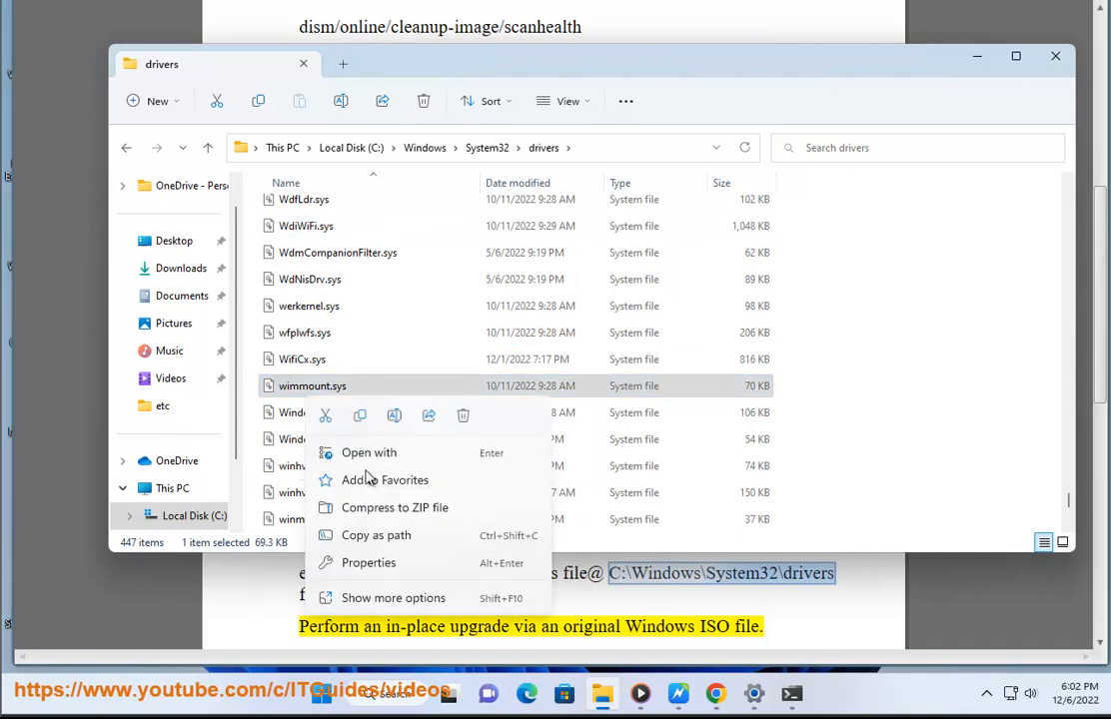
pyautogui.click(390, 565)
pyautogui.moveTo(604, 244); pyautogui.dragTo(803, 93)
pyautogui.click(845, 119)
pyautogui.click(778, 190)
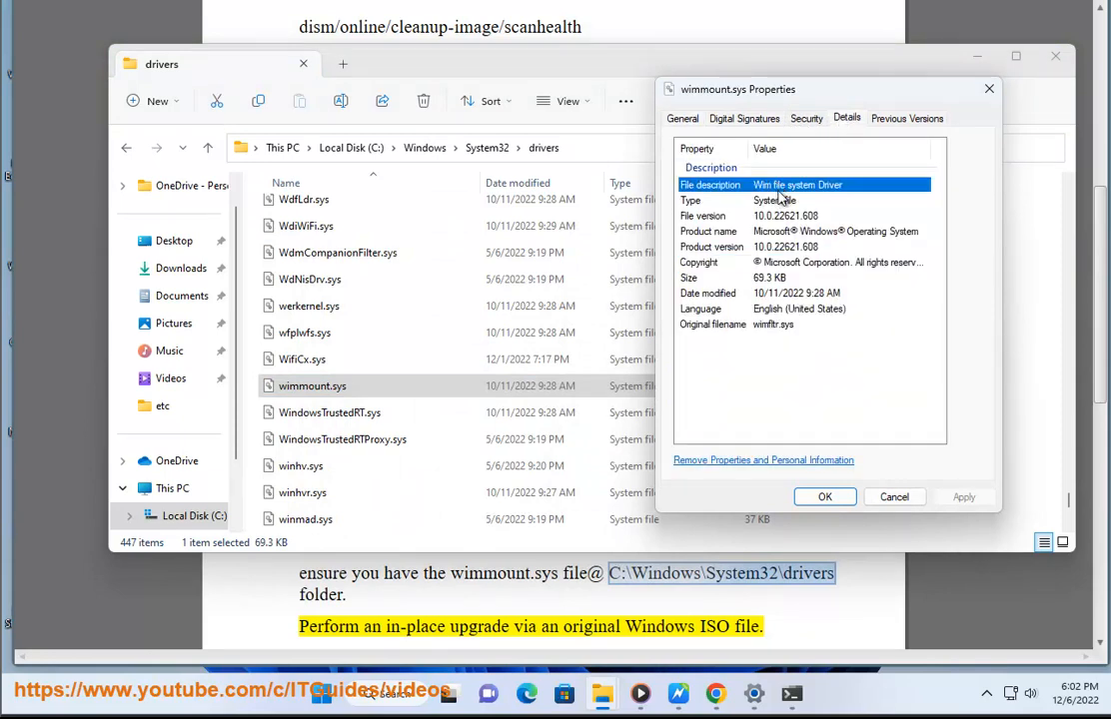
pyautogui.click(831, 498)
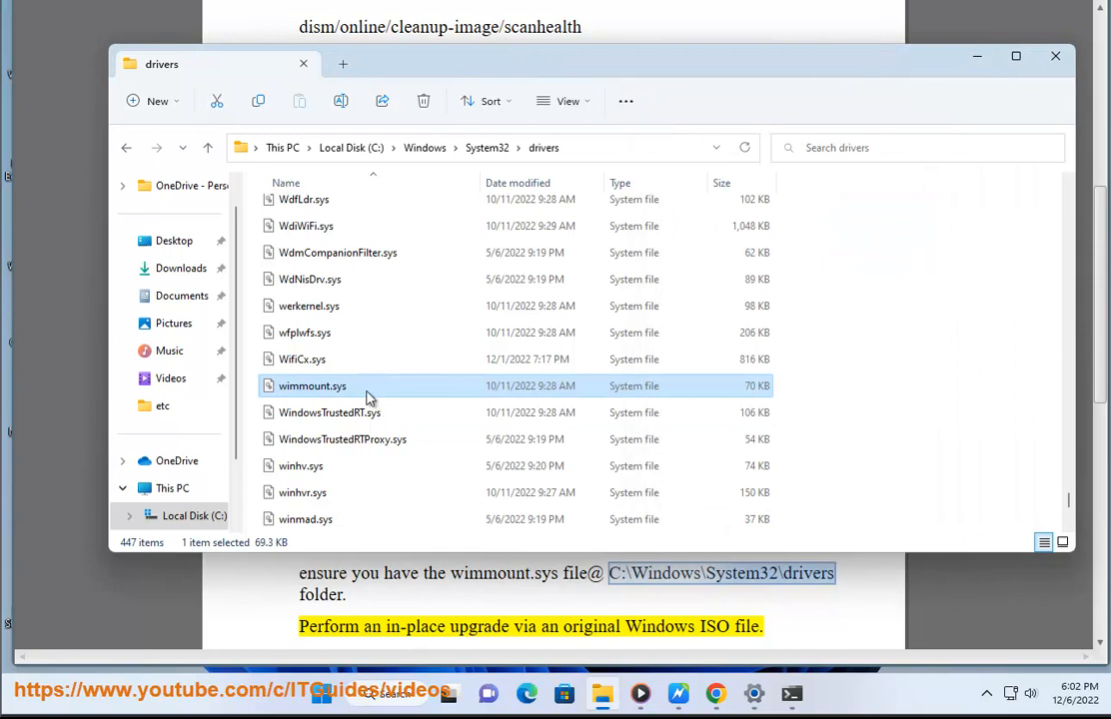
# Switch the drivers folder to medium icons and back to the details view
pyautogui.click(581, 104)
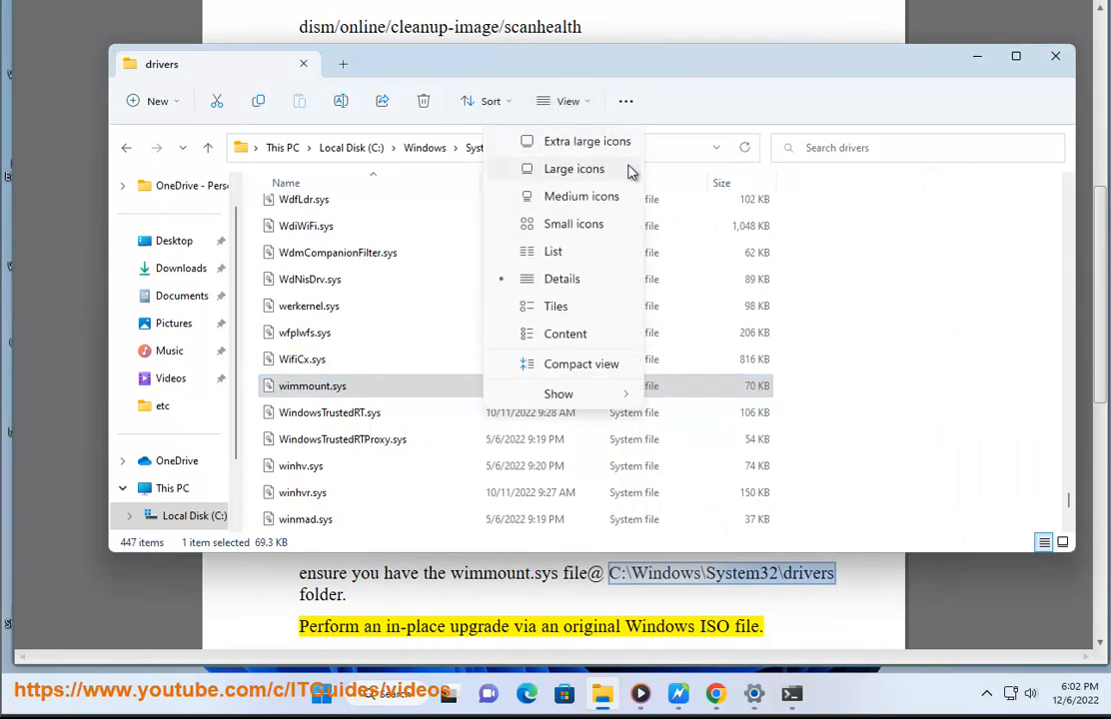
pyautogui.click(602, 195)
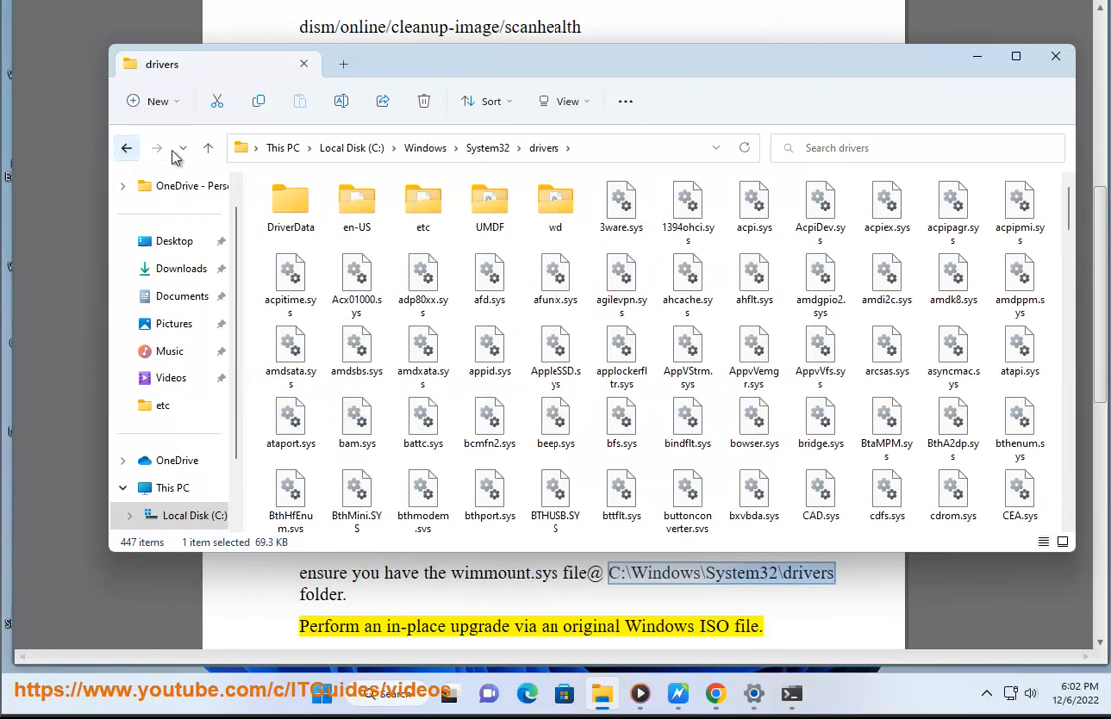
pyautogui.click(564, 101)
pyautogui.click(562, 277)
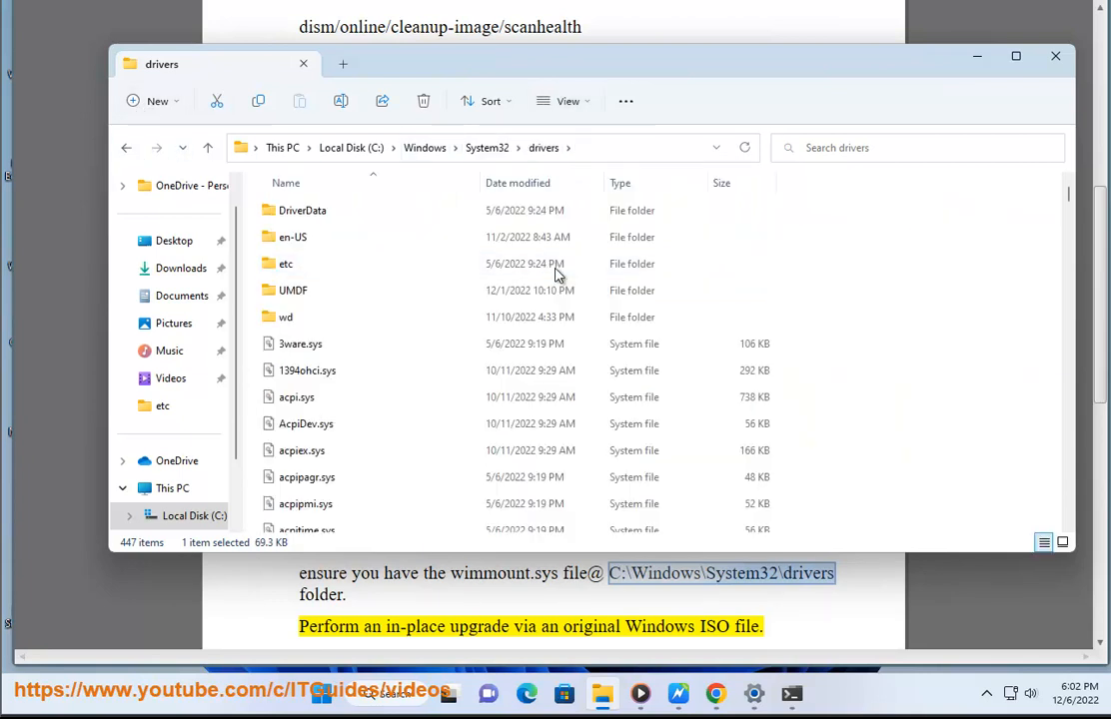
# Close the drivers folder window and the browser tabs for the Update Assistant and Microsoft Update Catalog
pyautogui.click(1054, 54)
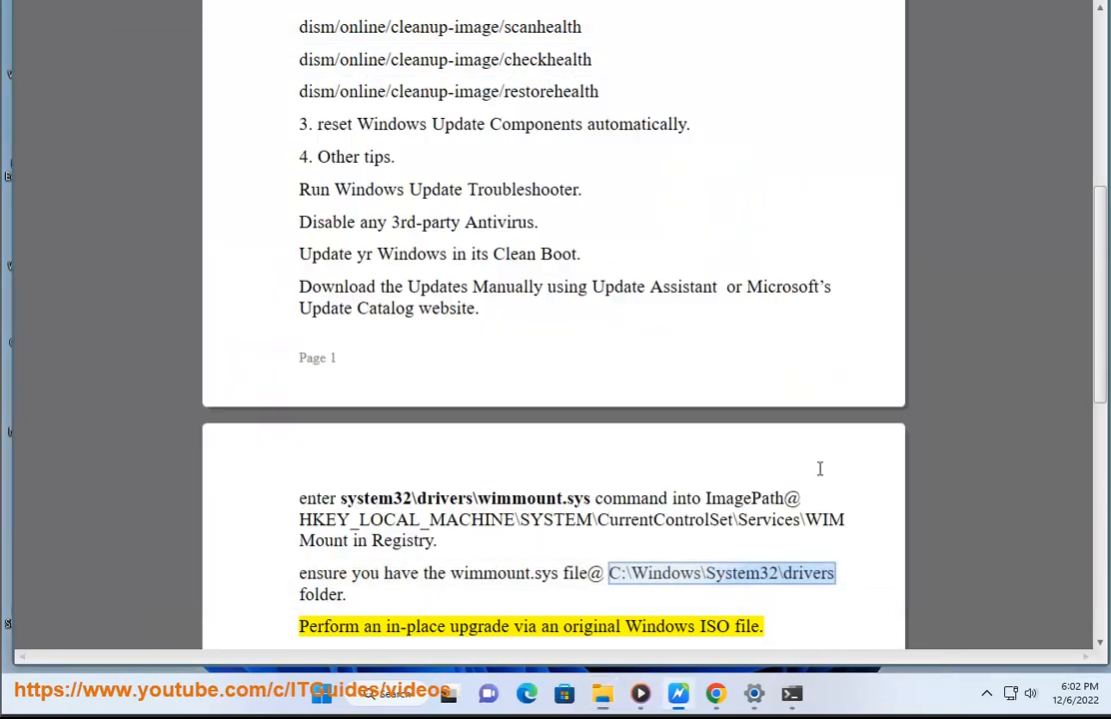
pyautogui.click(479, 583)
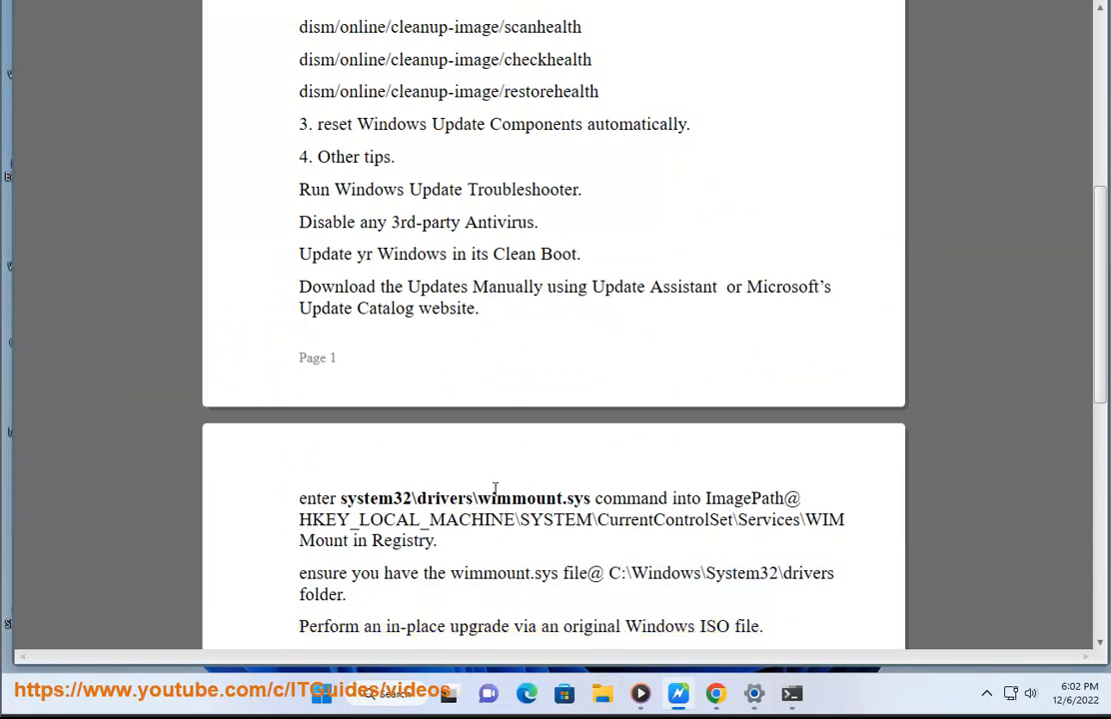
pyautogui.click(715, 694)
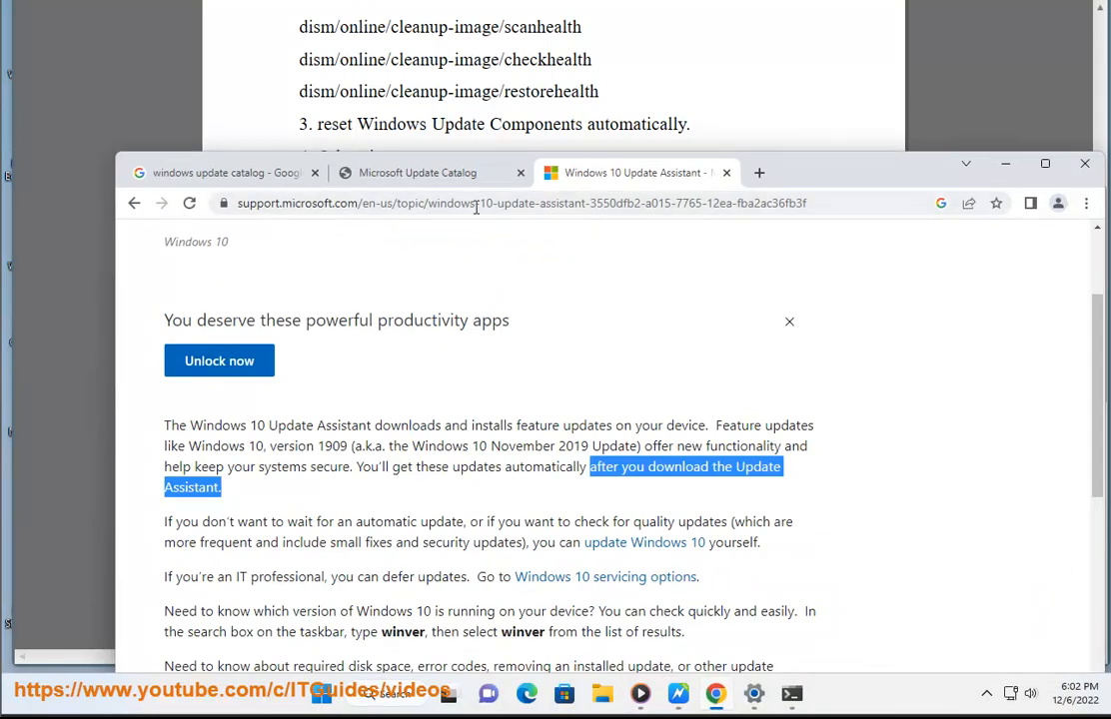
pyautogui.click(726, 174)
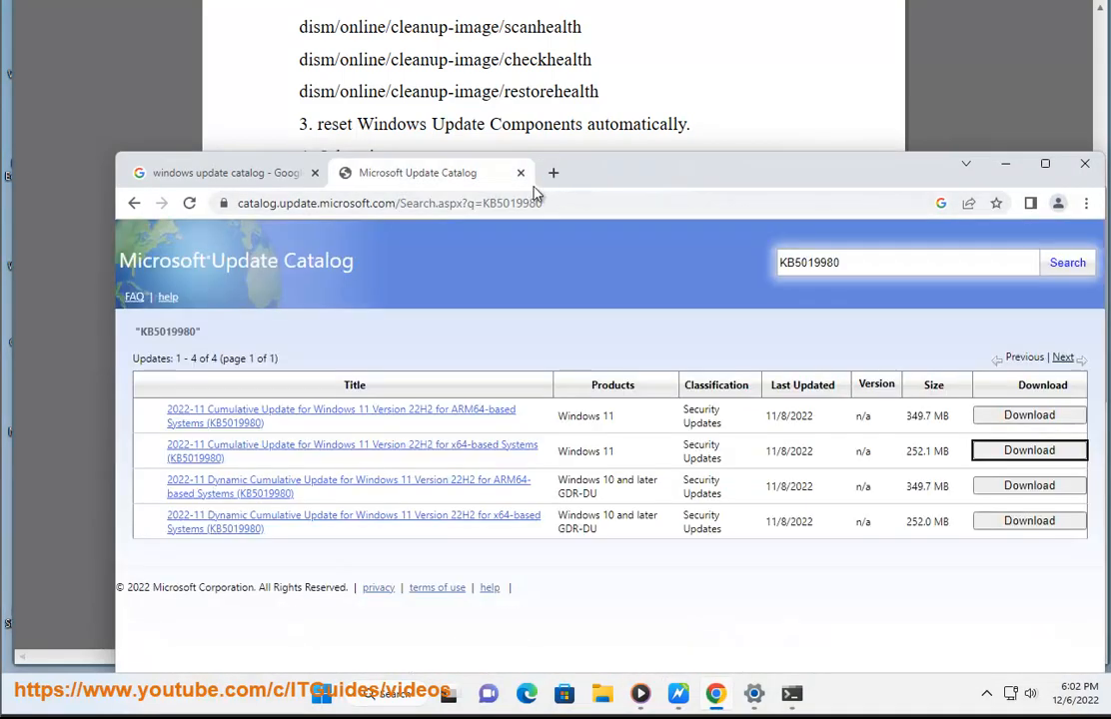
pyautogui.click(521, 174)
# Search Google for "windows ISO" and highlight the Microsoft download results for Windows 10 and Windows 11
pyautogui.moveTo(340, 262); pyautogui.dragTo(560, 263)
pyautogui.press('BackSpace')
pyautogui.write('ISO')
pyautogui.press('Return')
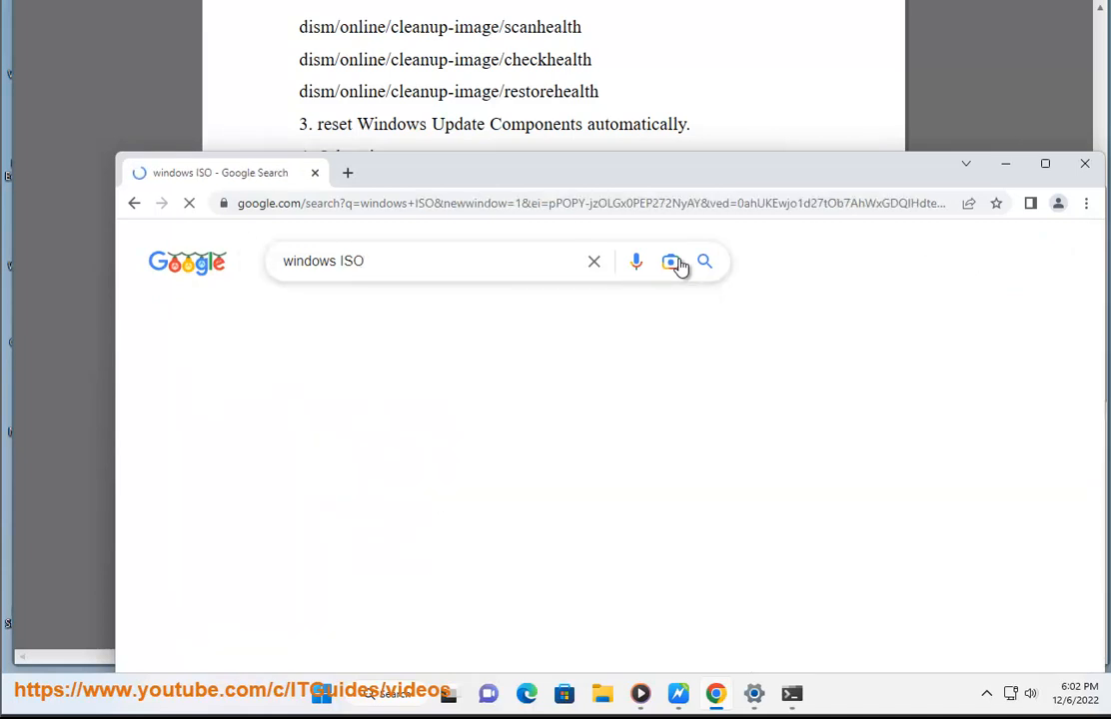
pyautogui.moveTo(420, 575); pyautogui.dragTo(145, 375)
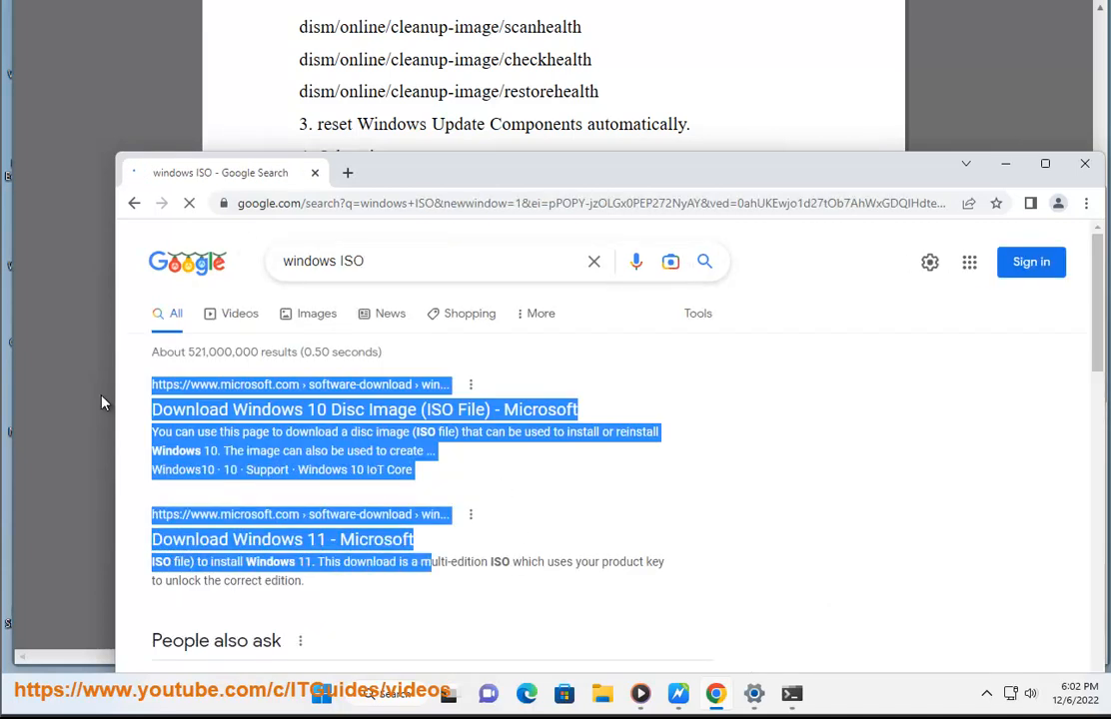
# Launch Windows 11 Setup from DVD Drive (D:) and choose to download updates, drivers and optional features (recommended)
pyautogui.click(603, 696)
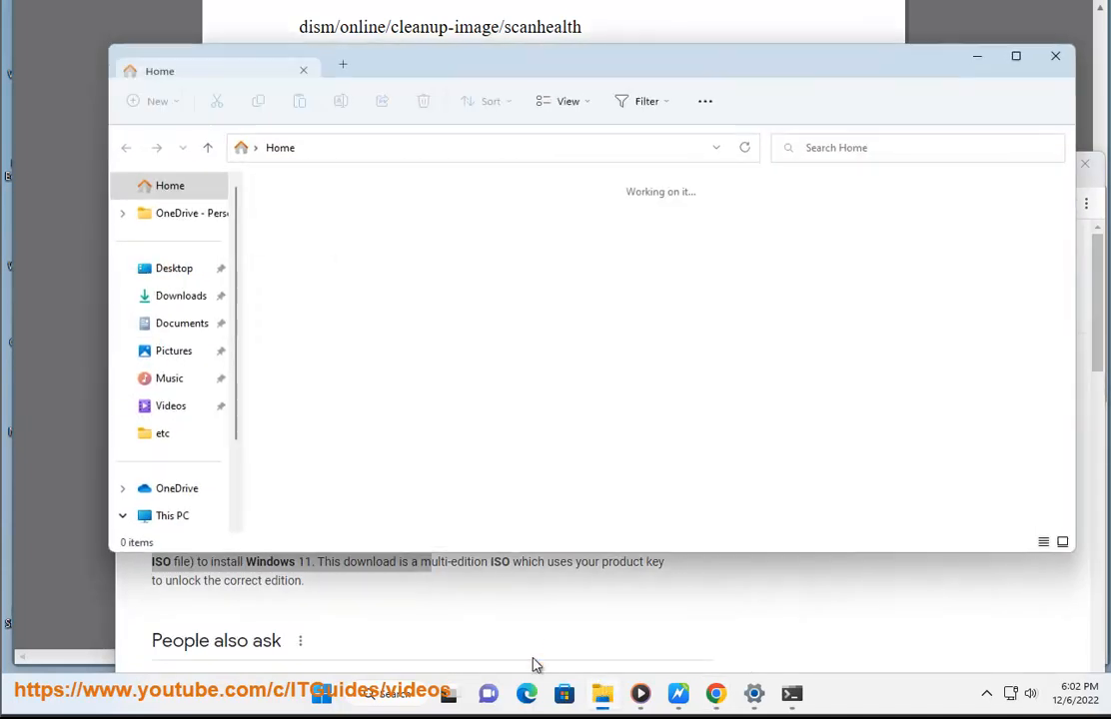
pyautogui.click(180, 521)
pyautogui.click(572, 237)
pyautogui.doubleClick(572, 238)
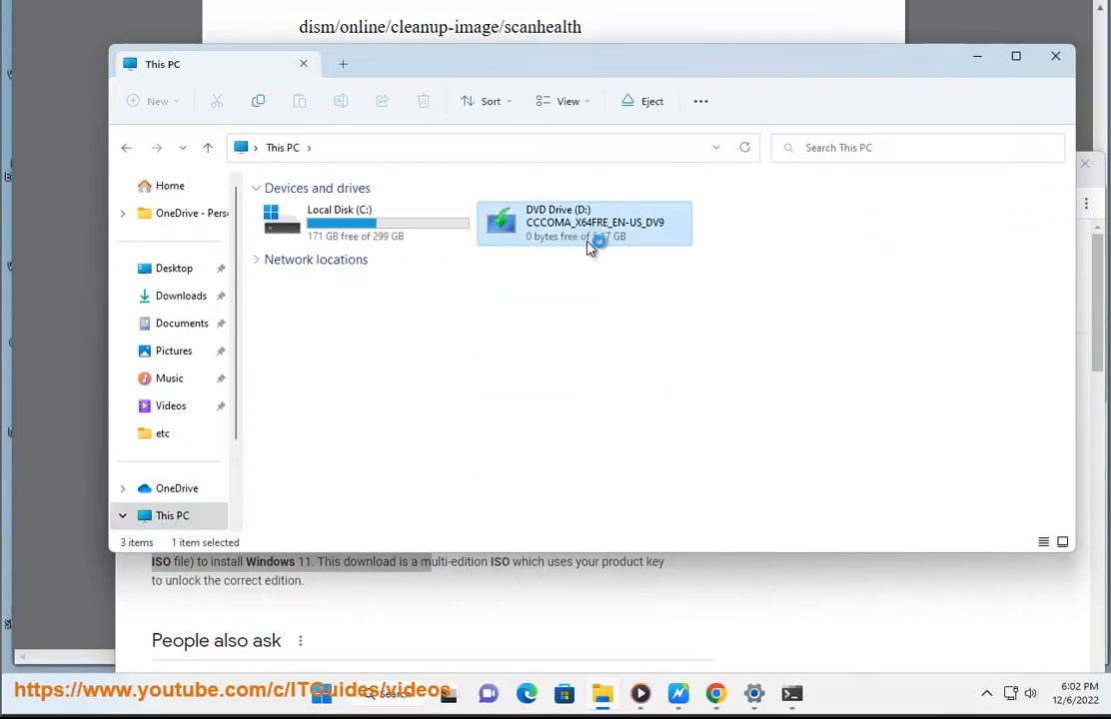
pyautogui.click(467, 457)
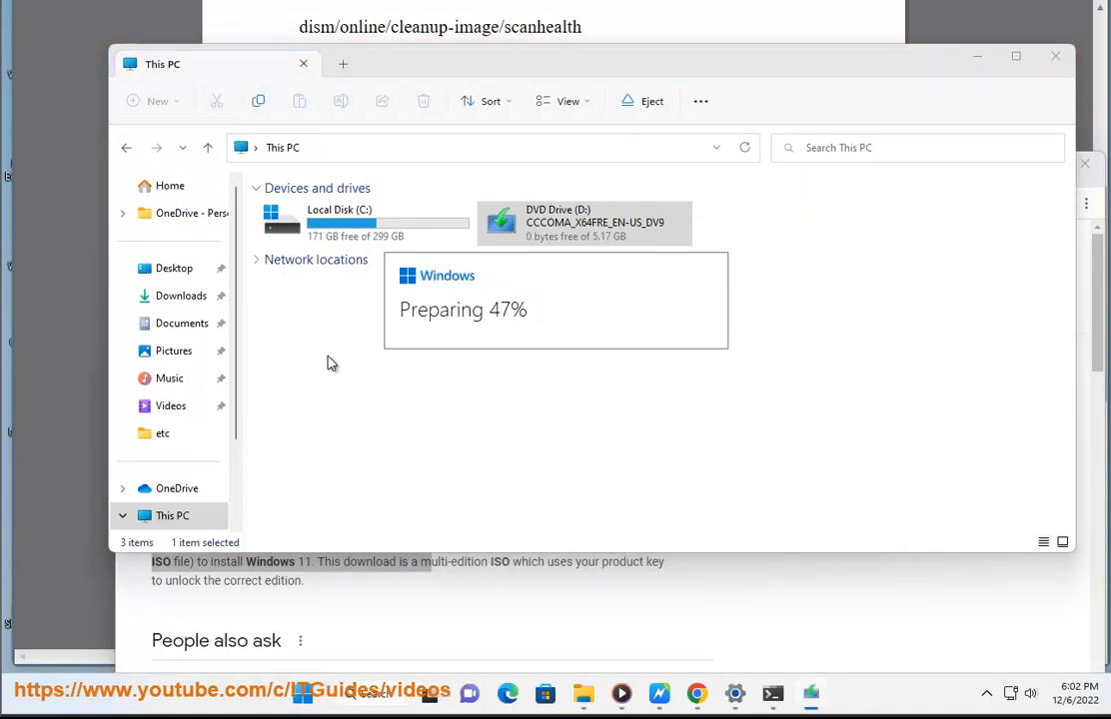
pyautogui.click(361, 229)
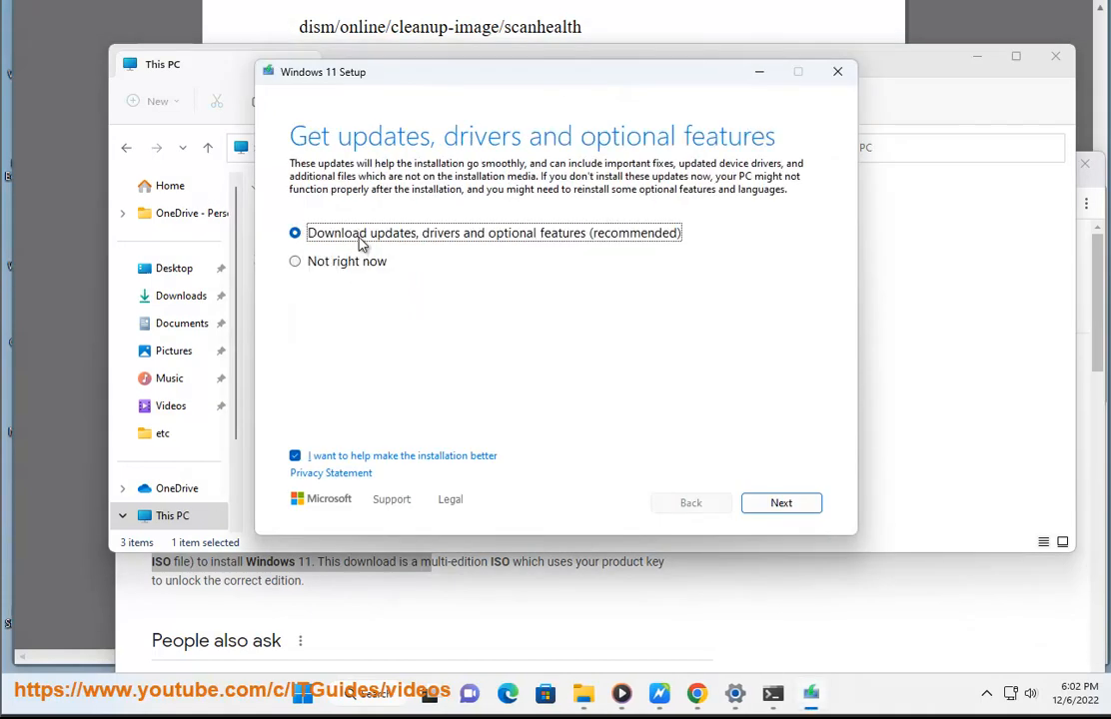